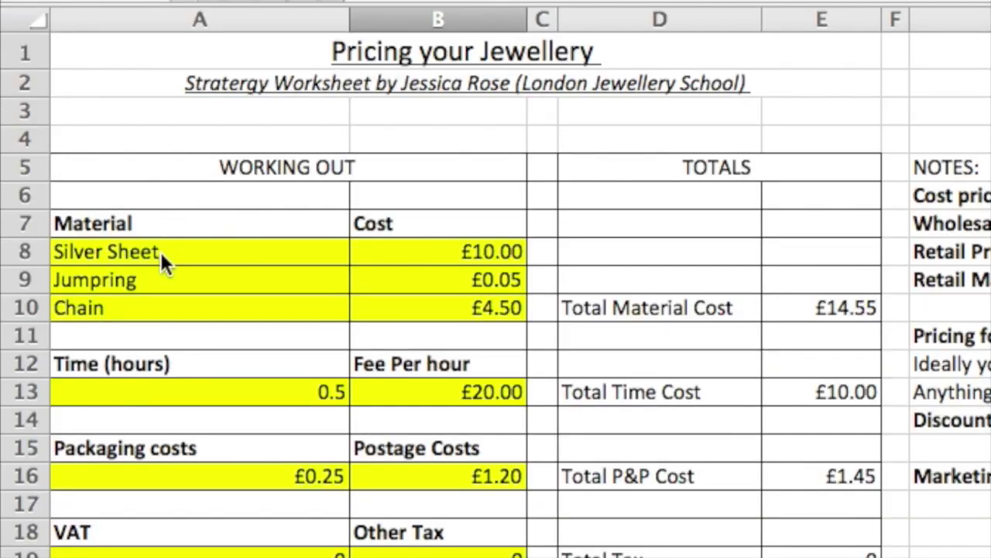
- Examine the names and costs of the Silver Sheet, Jumpring and Chain materials and the Total Material Cost formula
click(72, 216)
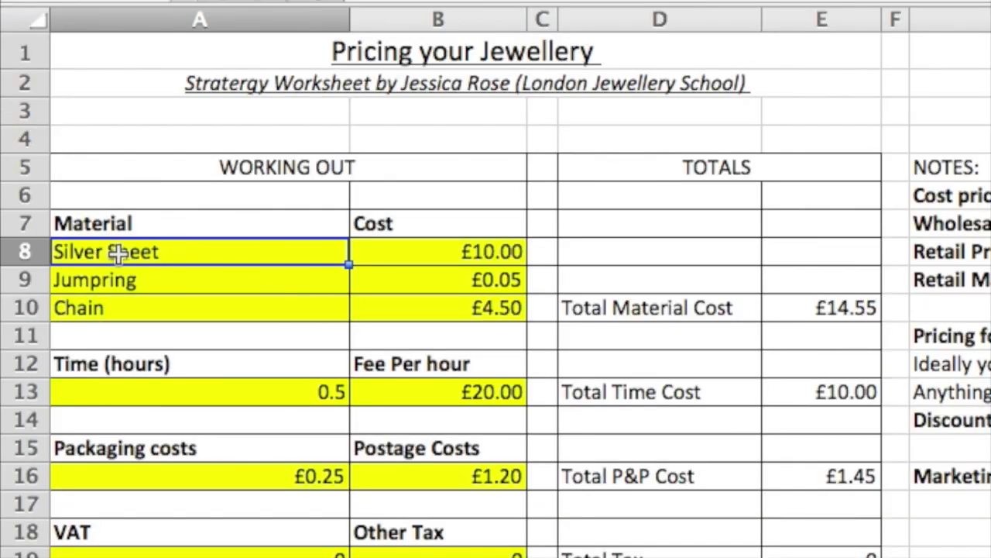
click(393, 256)
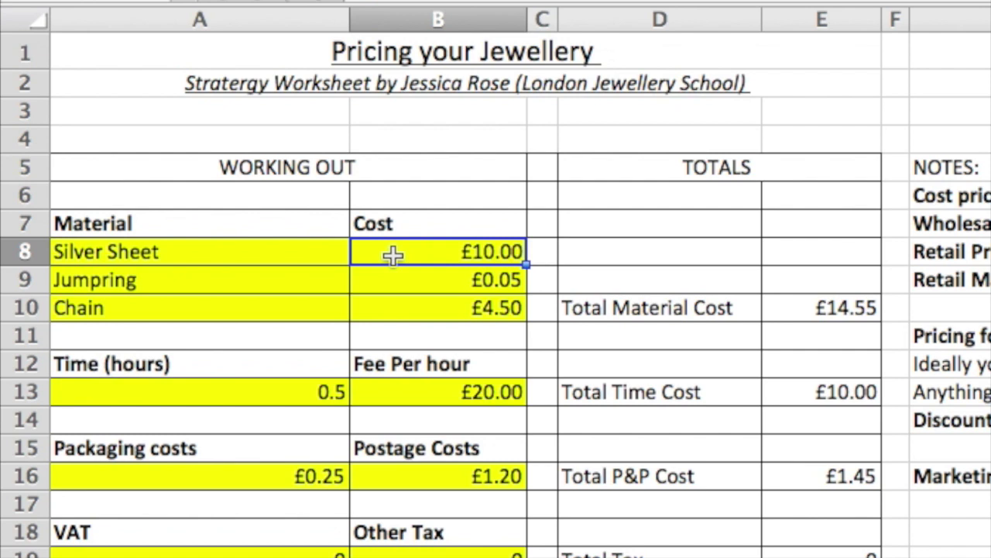
key(Left)
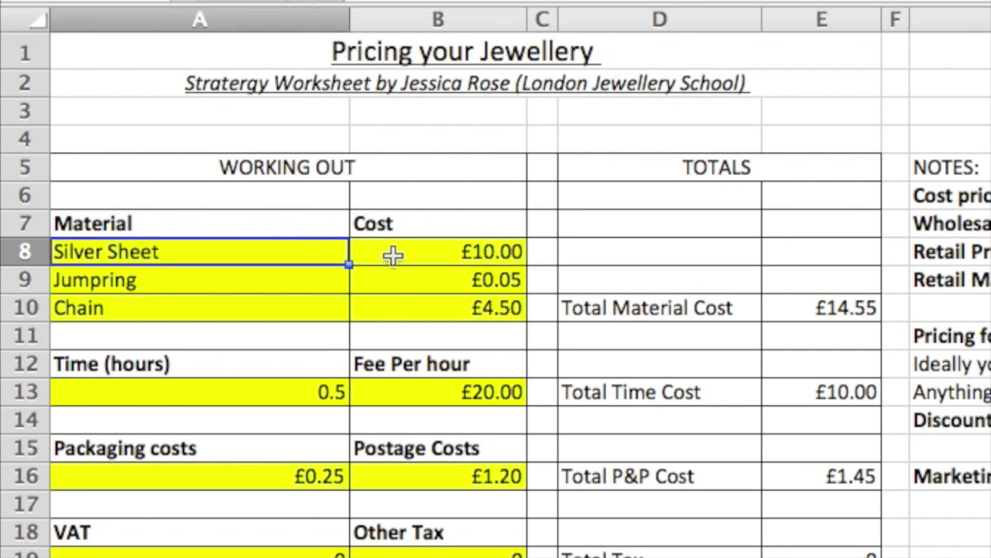
click(392, 256)
key(Down)
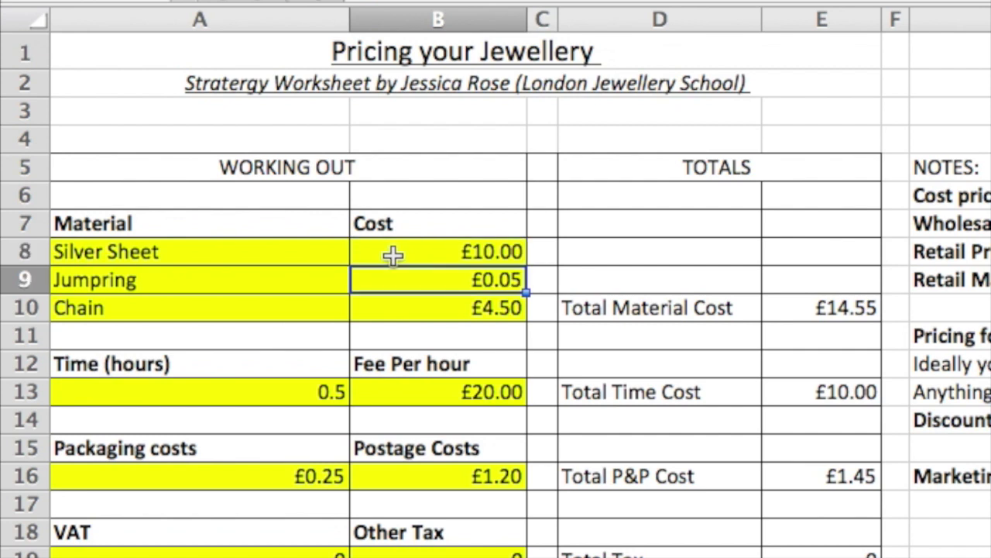
key(Left)
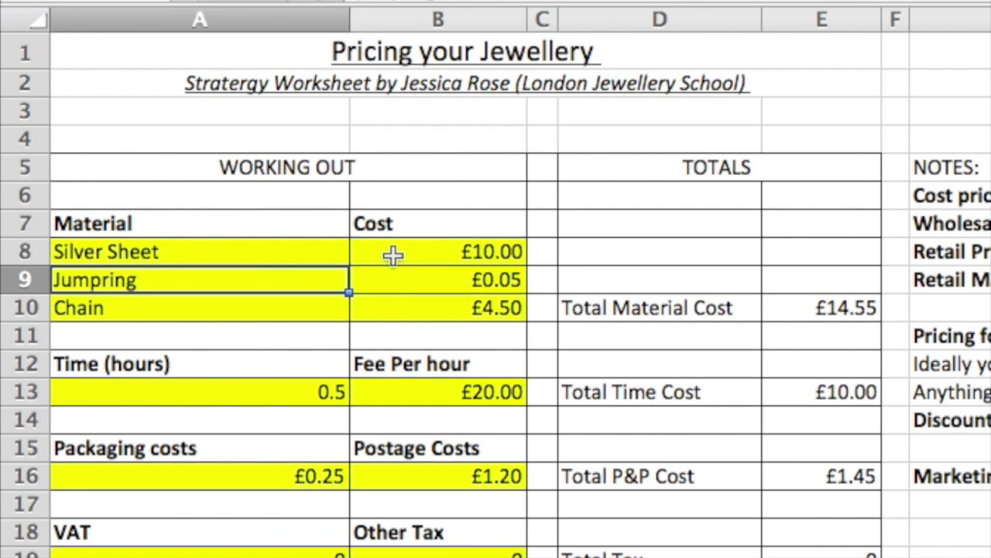
key(Right)
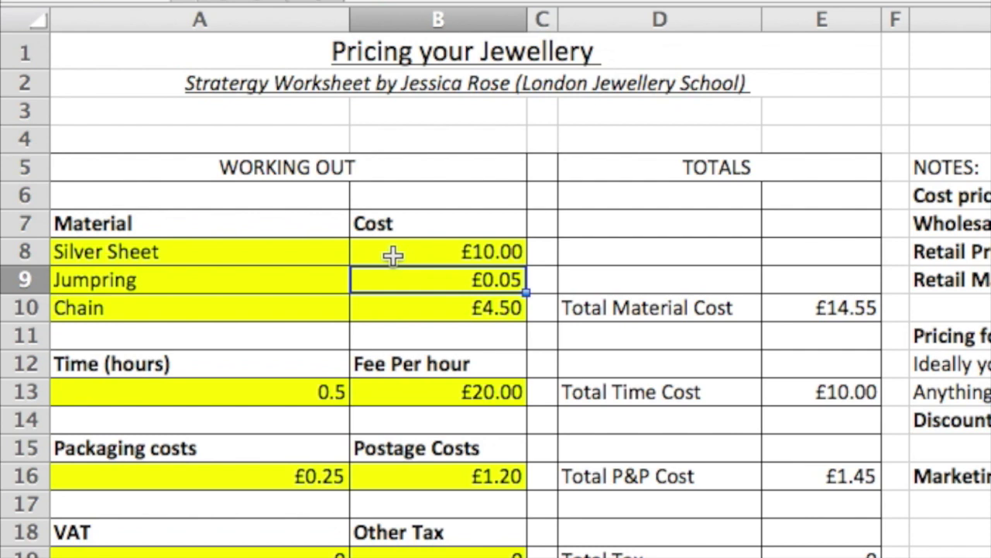
key(Down)
key(Left)
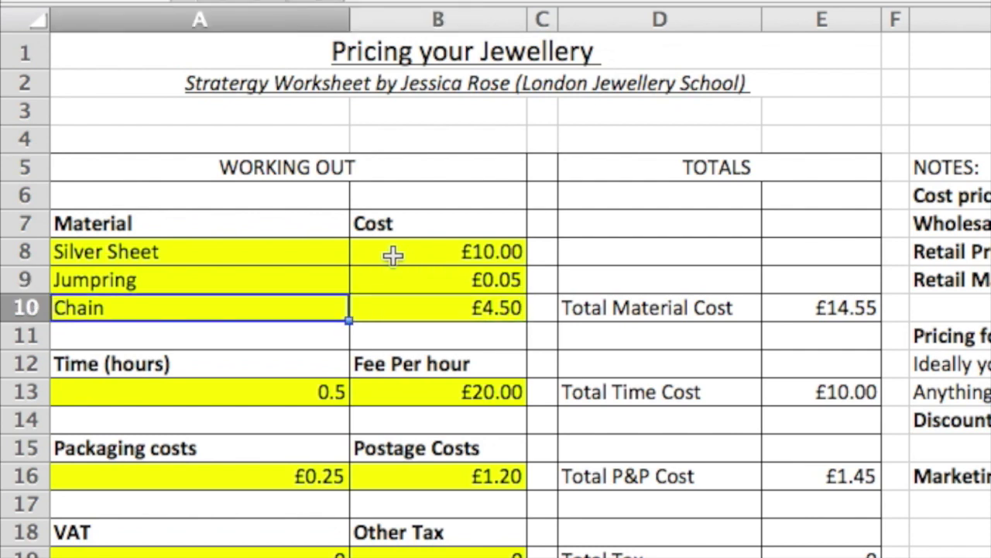
key(Right)
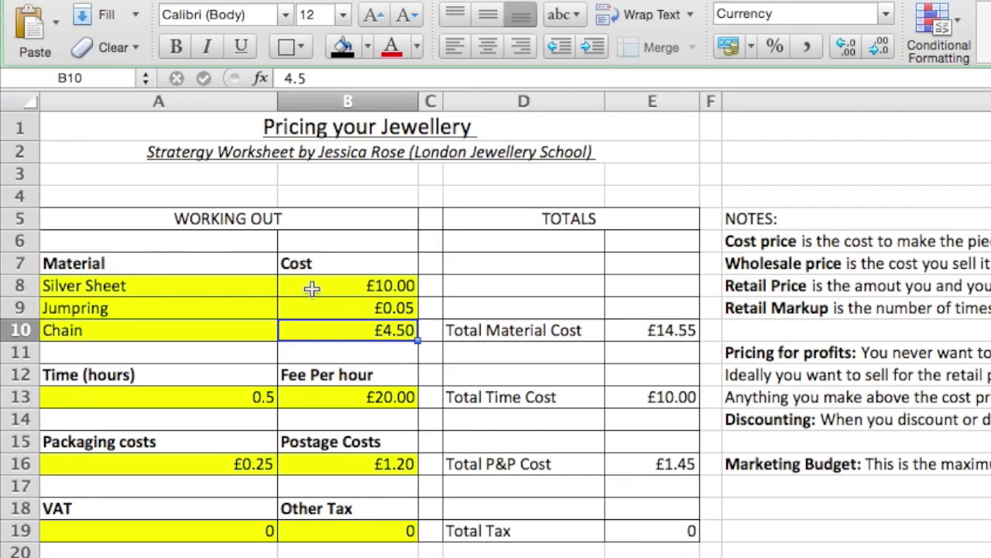
key(Right)
key(Right)
key(Right)
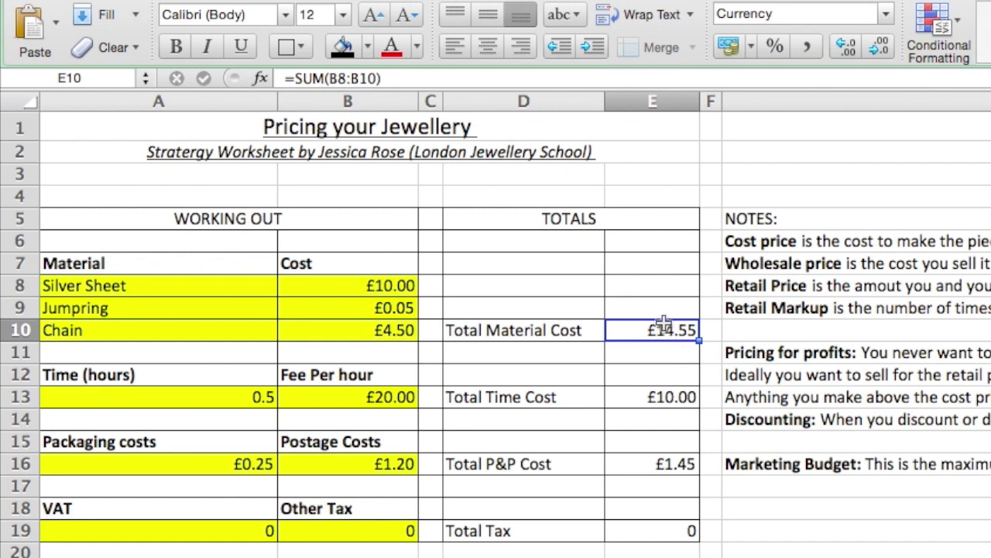
- Set the Silver Sheet cost to £8.00
click(341, 279)
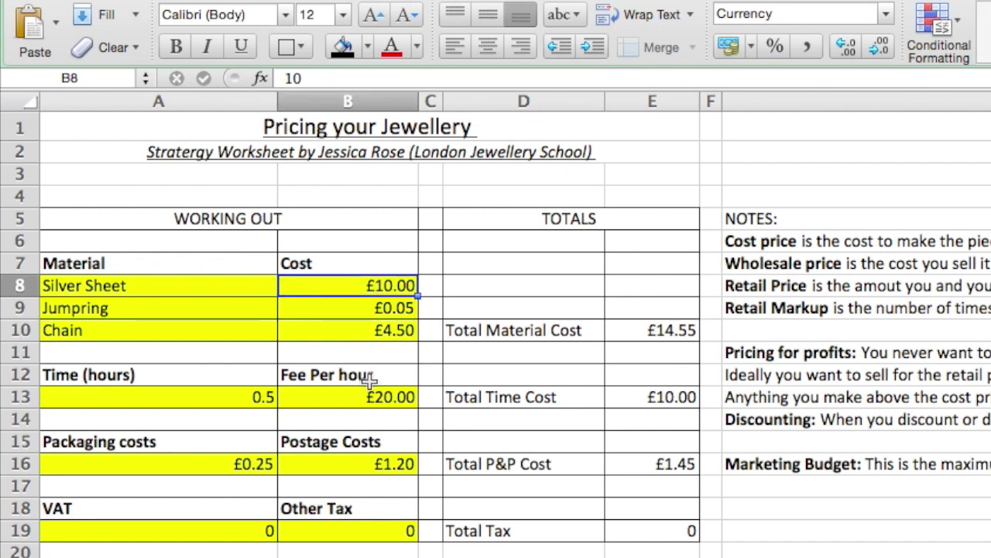
text(8.00)
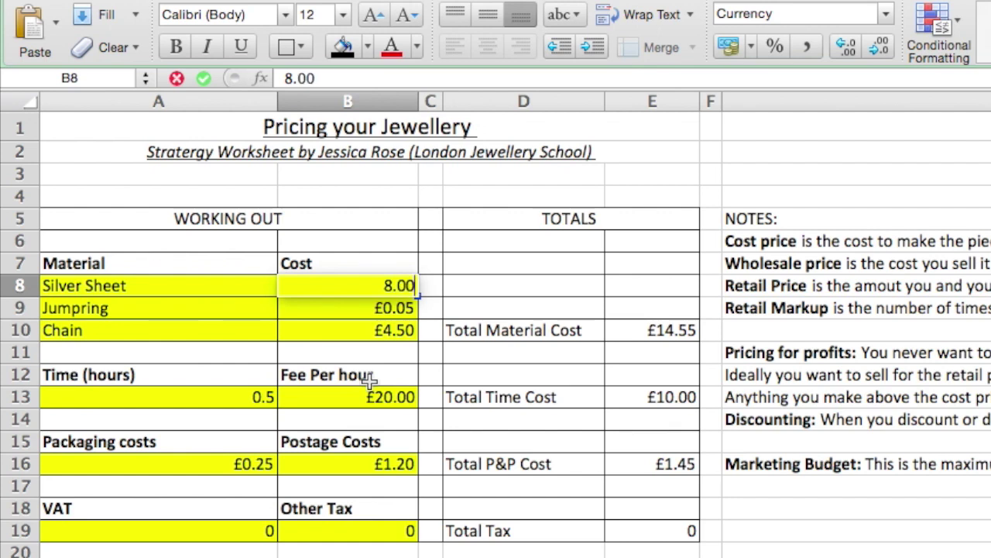
key(Return)
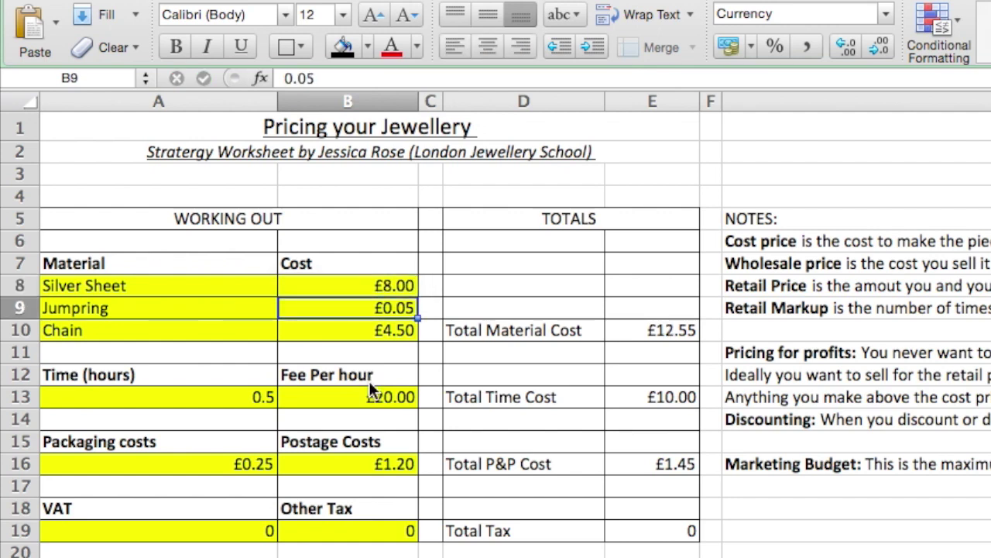
- Set the Silver Sheet cost back to £10.00 and check the Total Material Cost value
key(Up)
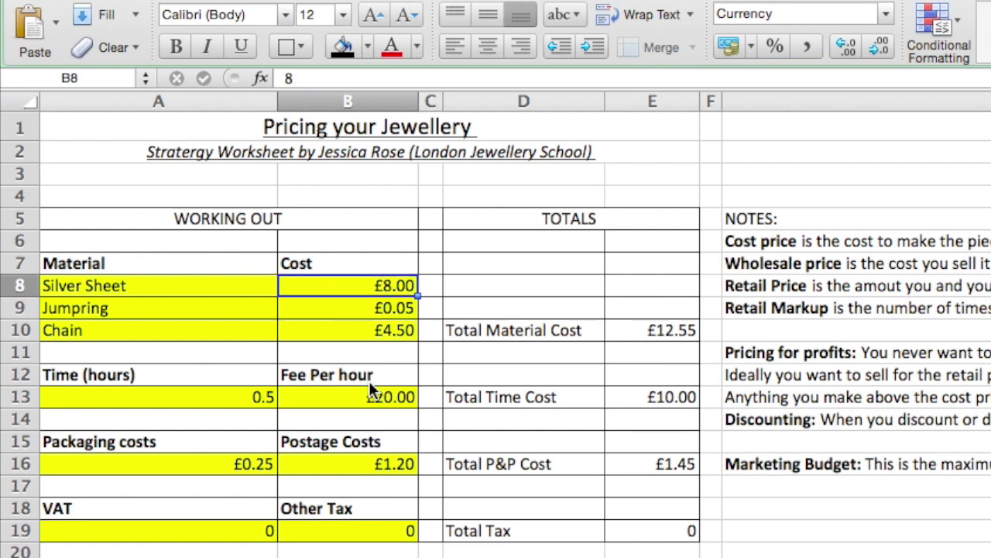
text(10)
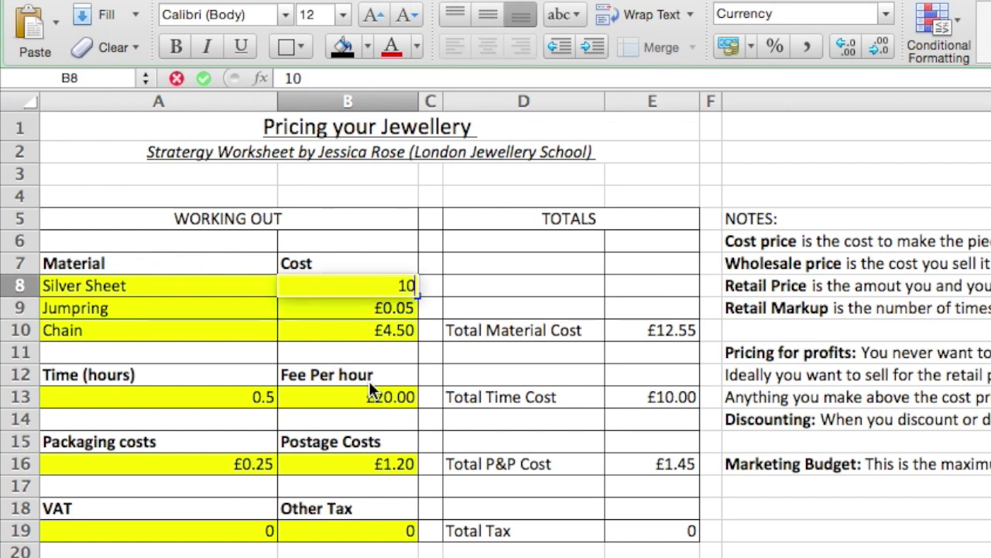
text(.00)
key(Return)
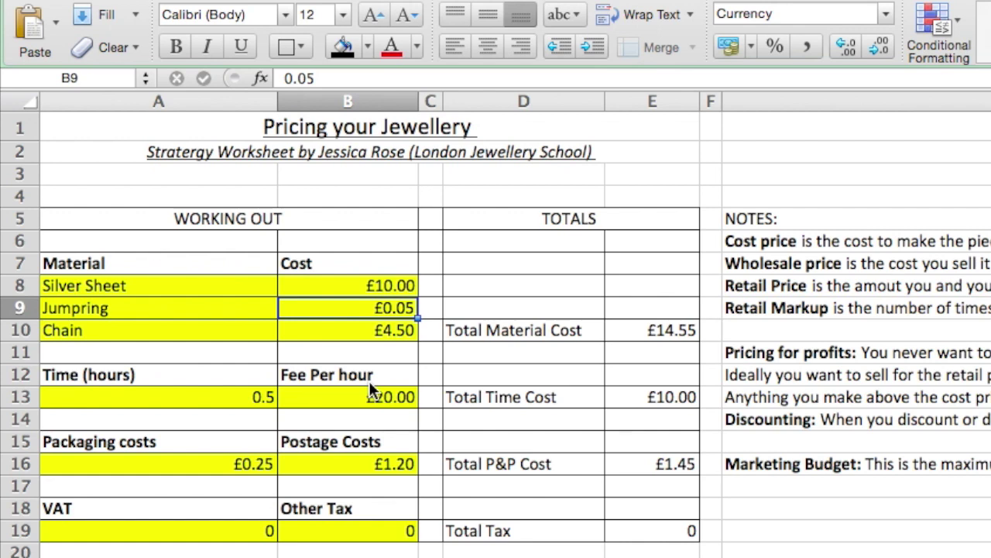
key(Down)
key(Right)
key(Right)
key(Right)
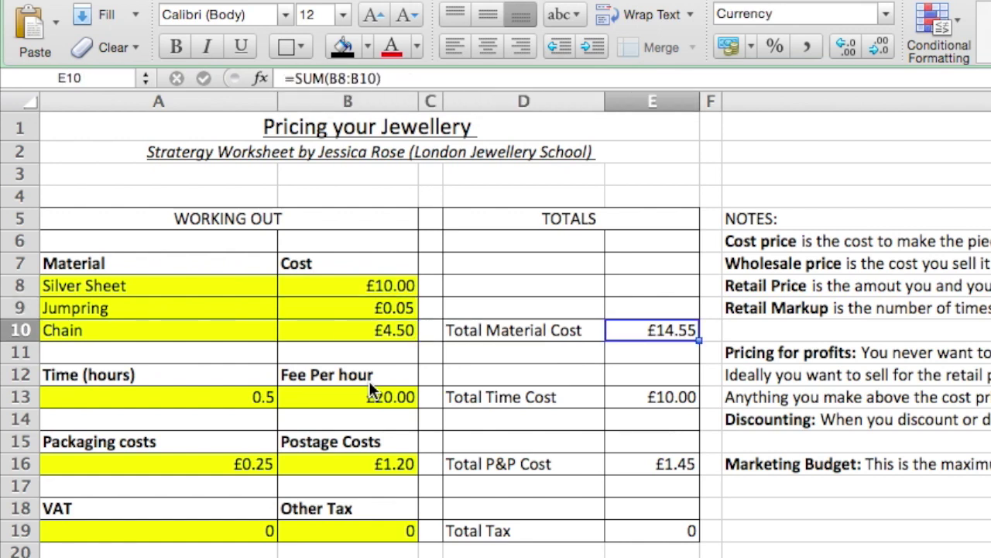
- Examine the Time (hours) and Fee Per hour entries together with the Total Time Cost
click(124, 370)
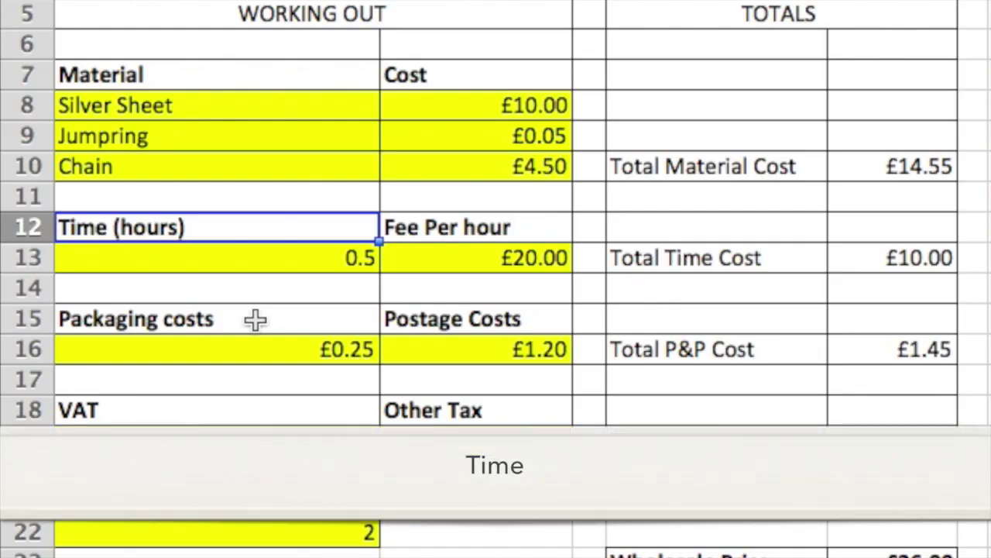
key(Down)
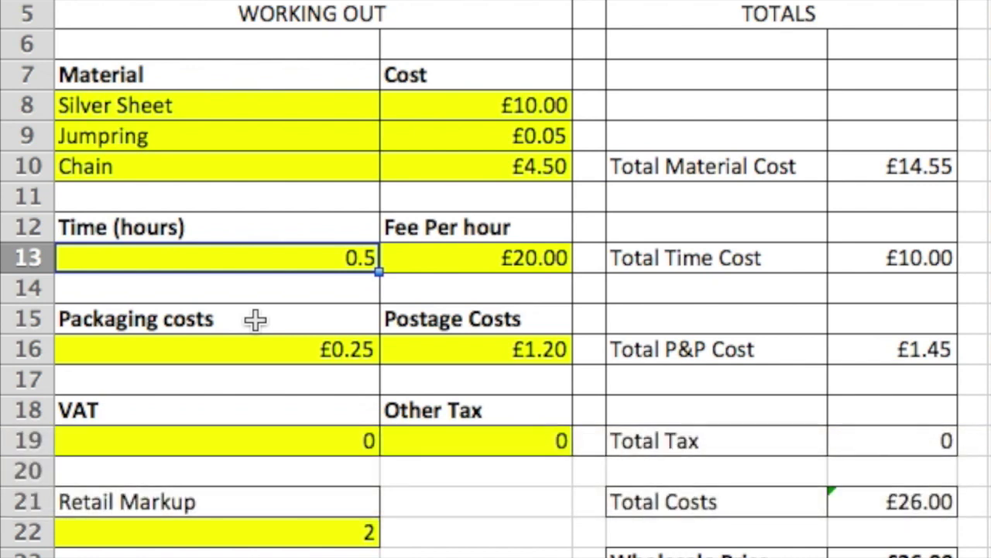
key(Right)
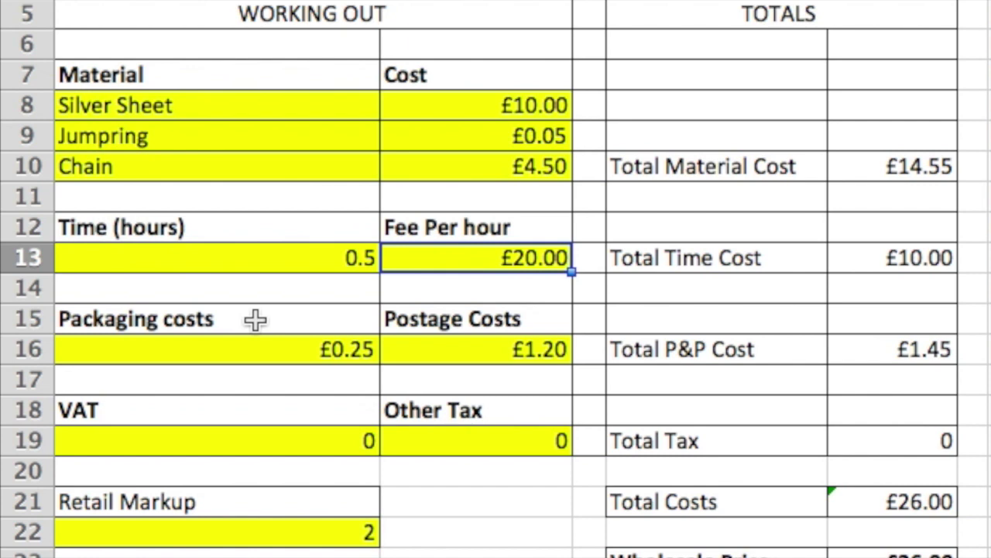
key(Left)
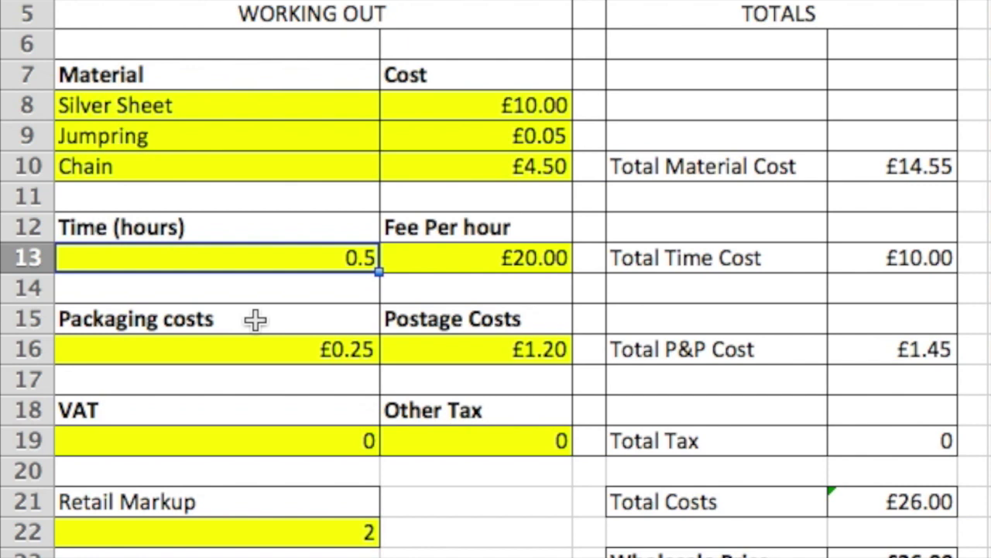
click(447, 260)
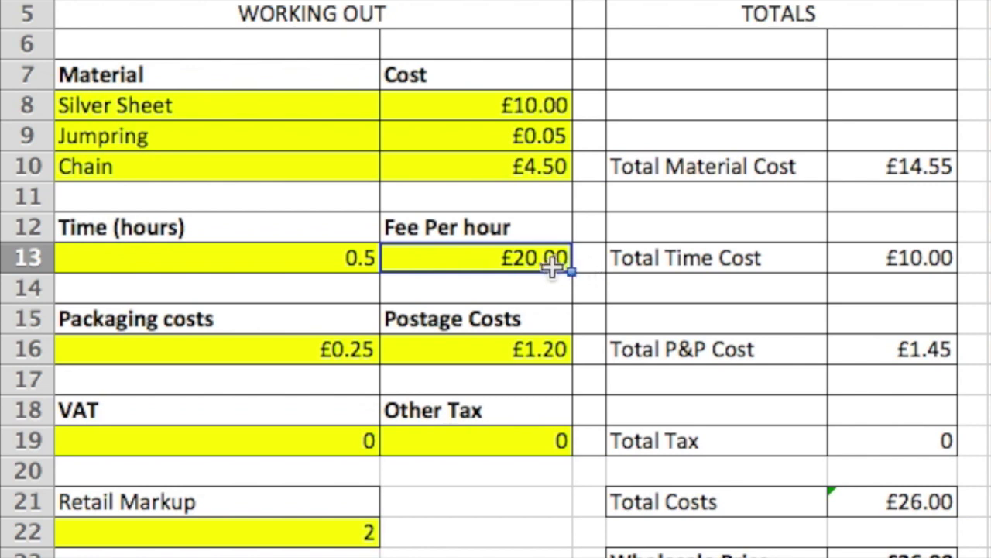
click(722, 263)
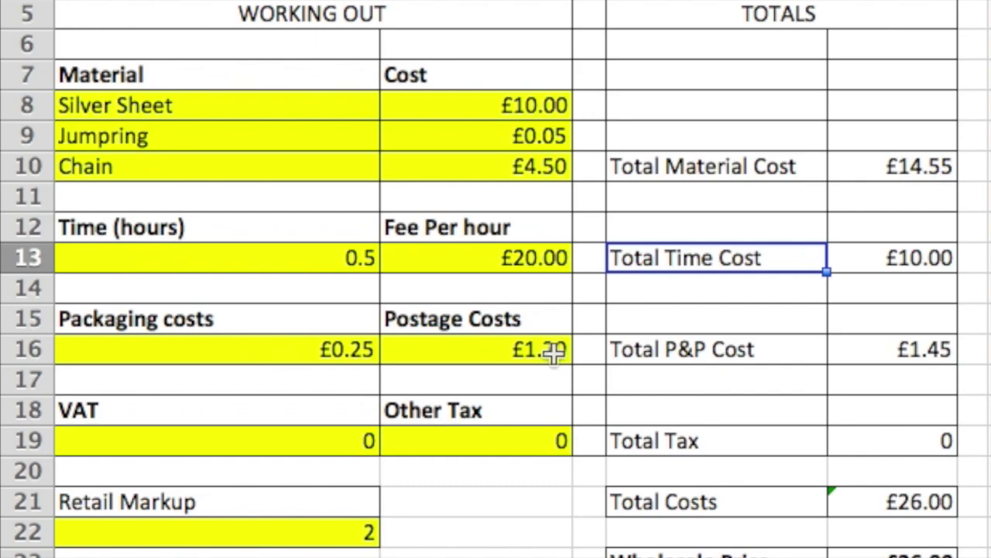
- Examine the packaging, postage and VAT entries along with the Total P&P Cost and Total Tax
click(339, 351)
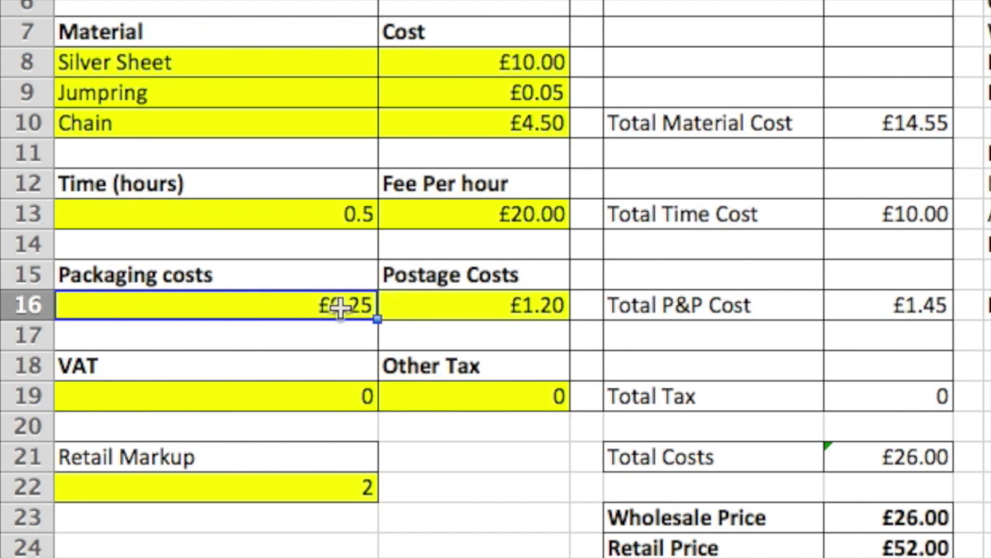
click(440, 306)
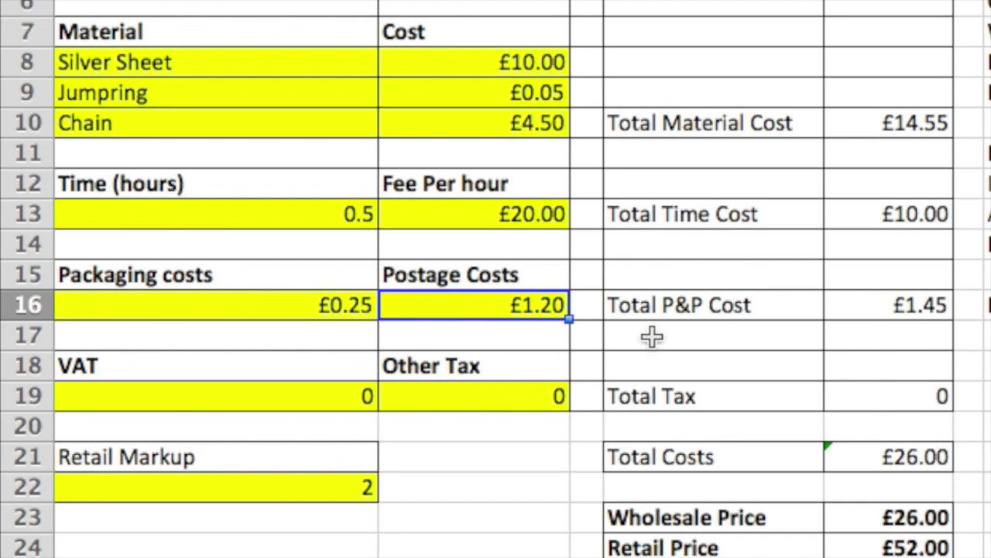
click(716, 310)
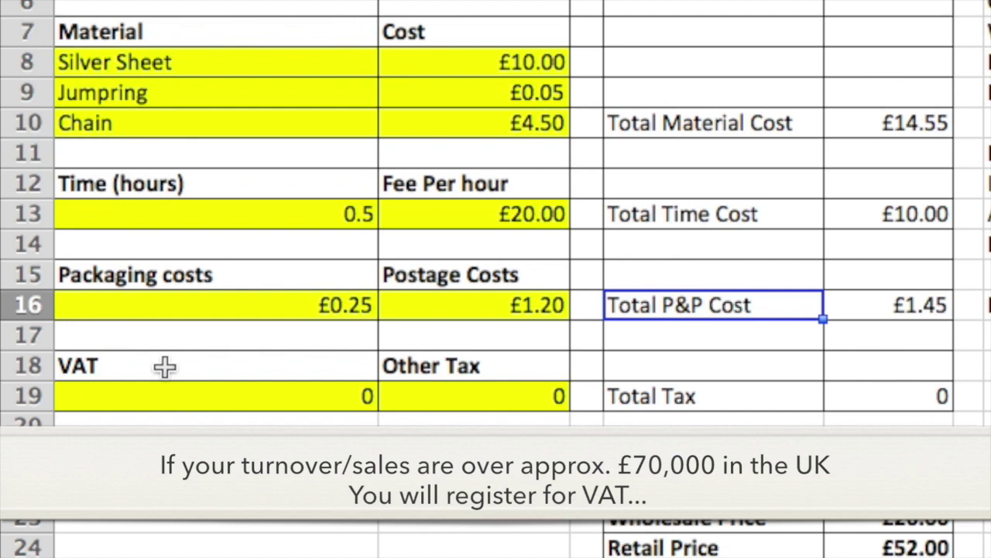
click(167, 367)
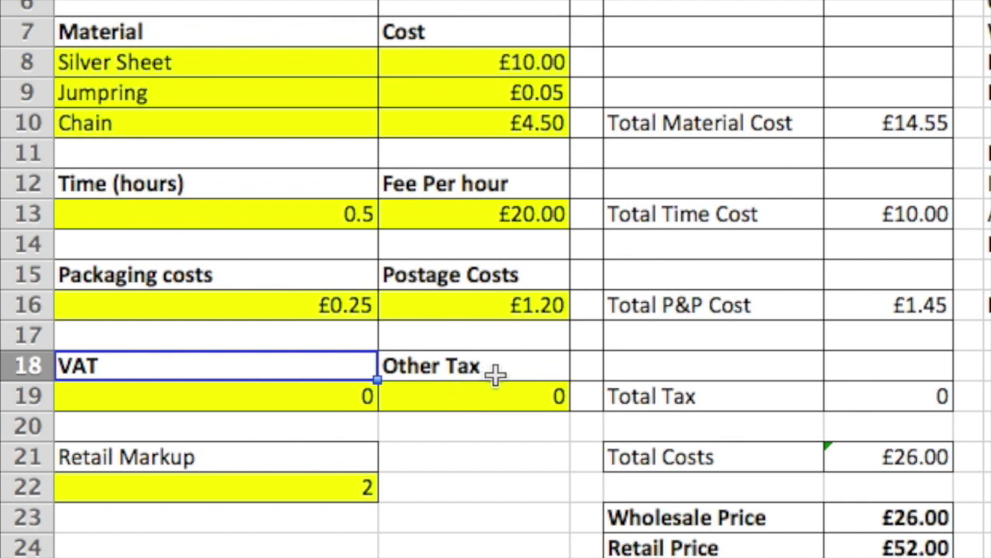
click(763, 397)
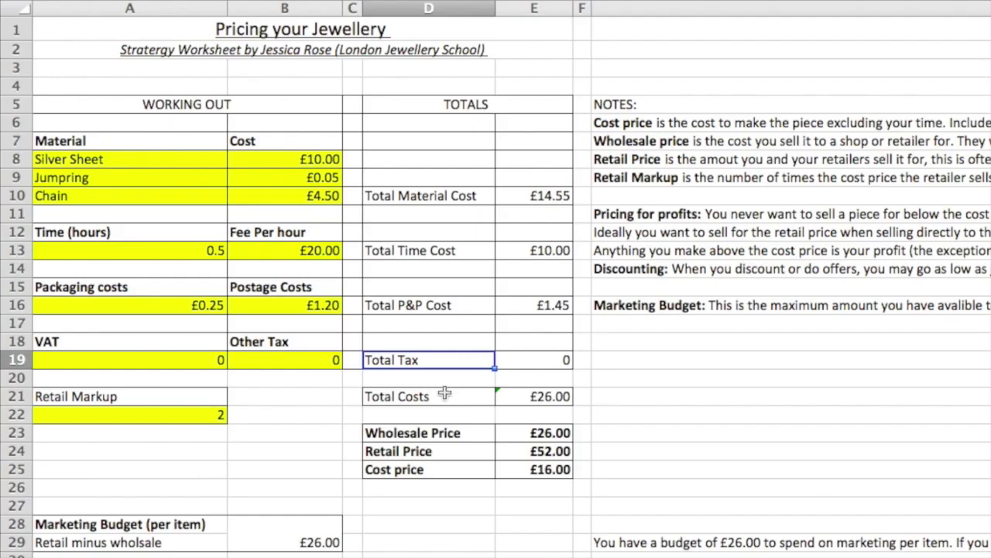
- Examine the Total Costs, Wholesale Price and Retail Price rows of the totals section
click(691, 456)
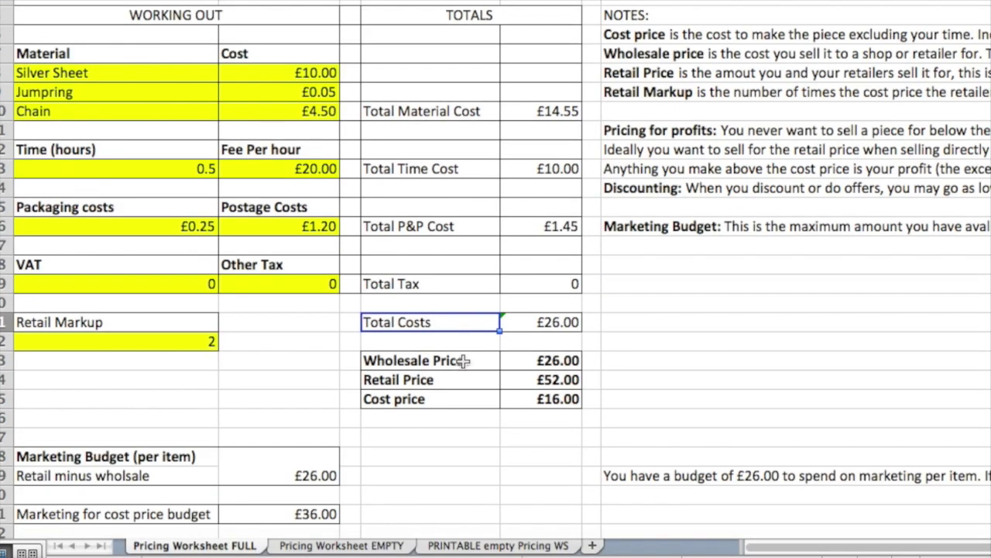
click(463, 360)
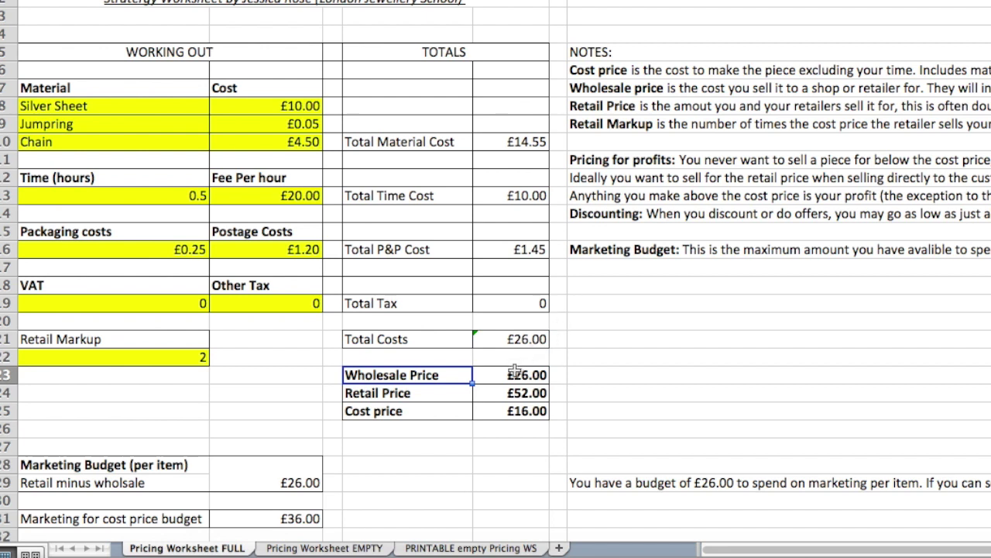
click(442, 395)
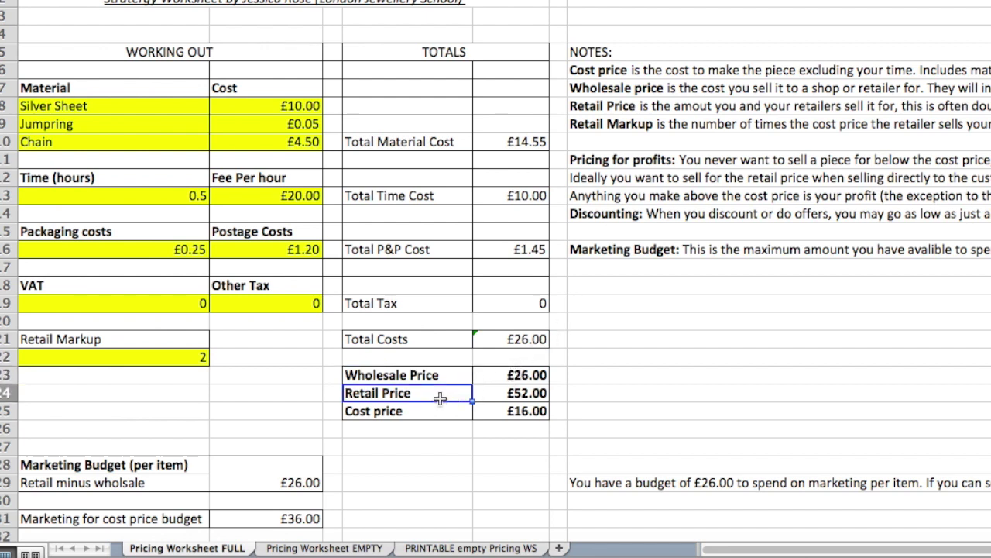
click(538, 393)
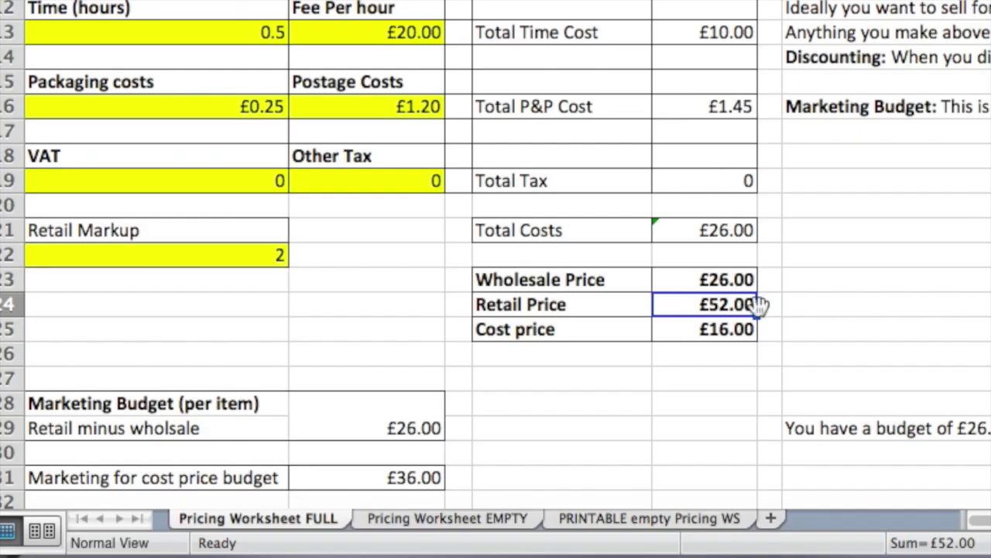
click(566, 304)
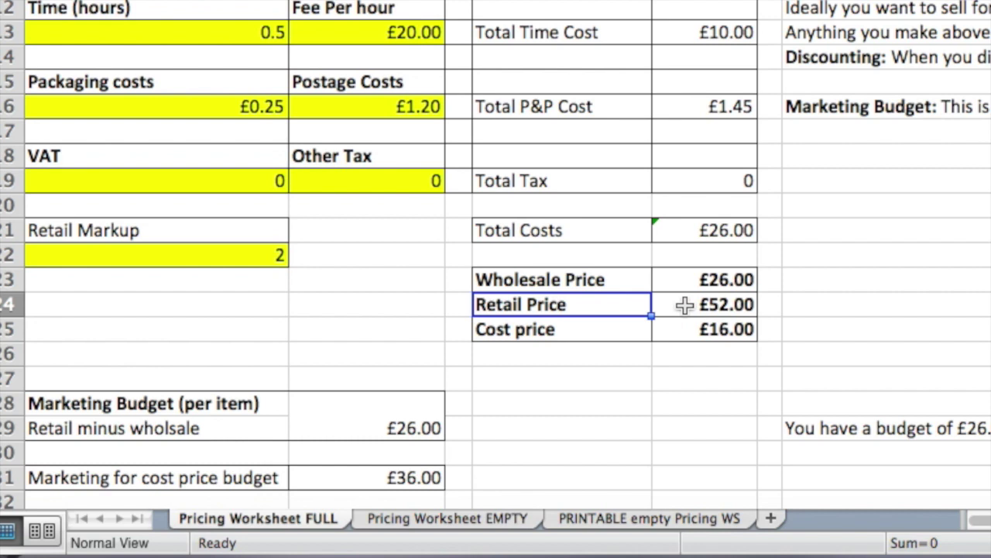
- Set the Retail Markup to 3 and check the effect on the Retail Price
click(227, 239)
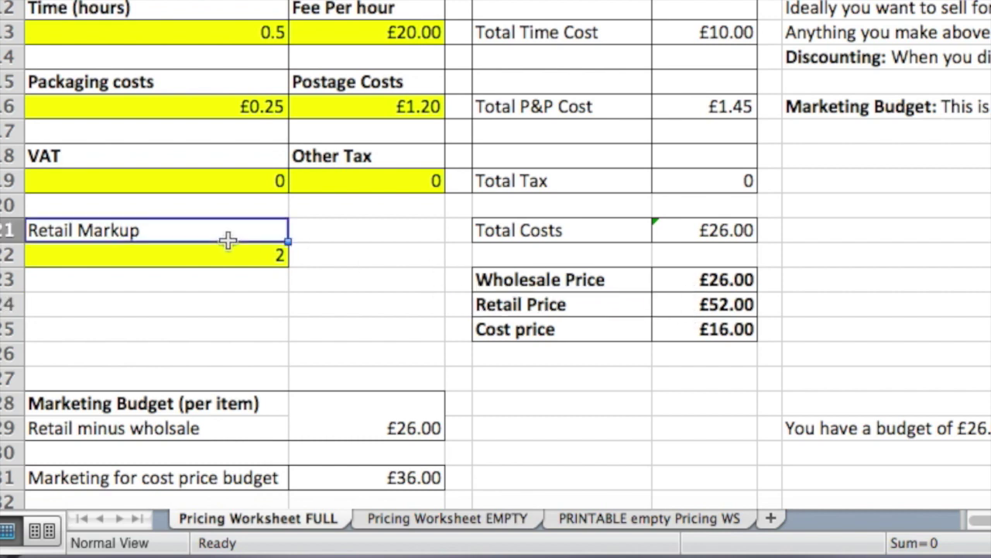
click(228, 258)
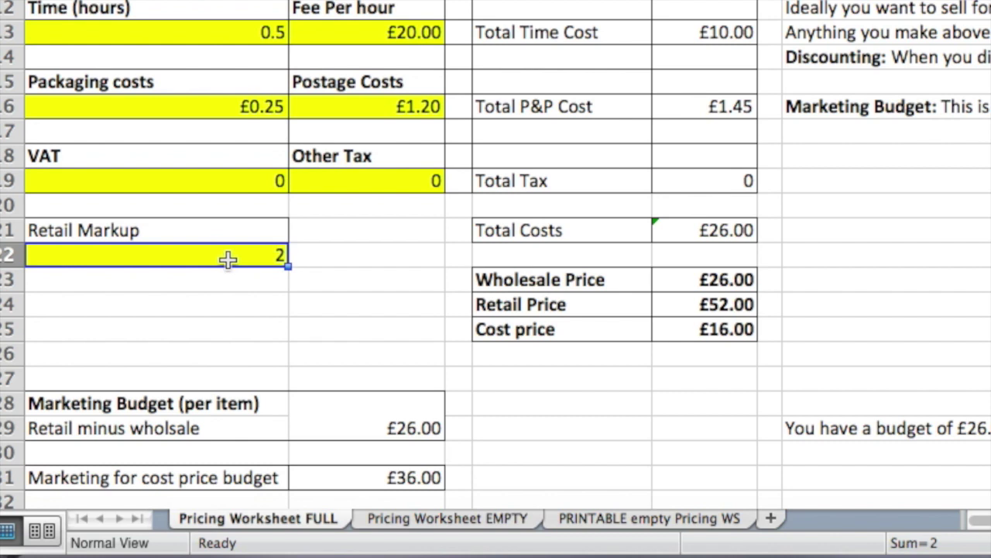
text(3)
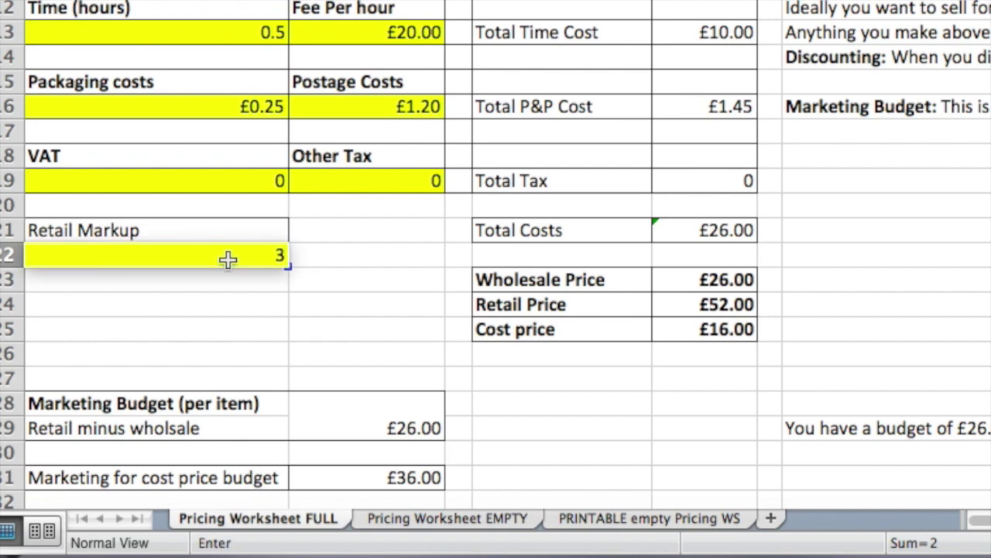
key(Return)
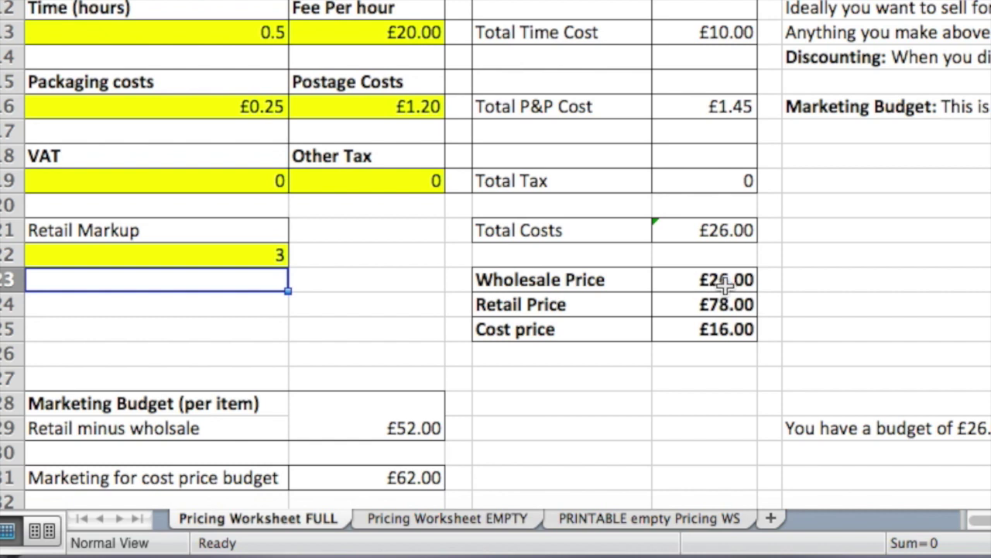
click(725, 304)
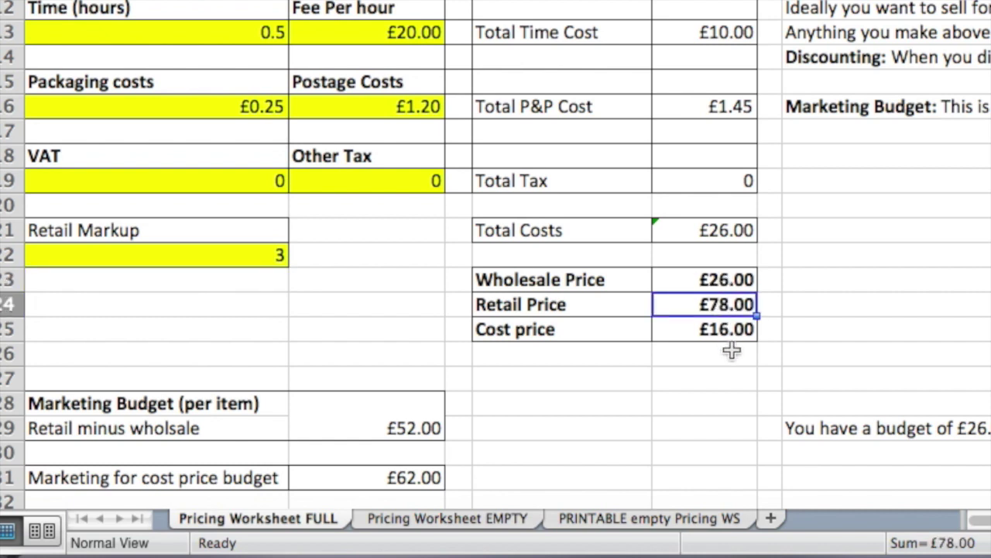
- Try a Retail Markup of 2.2 followed by 2.5
click(254, 256)
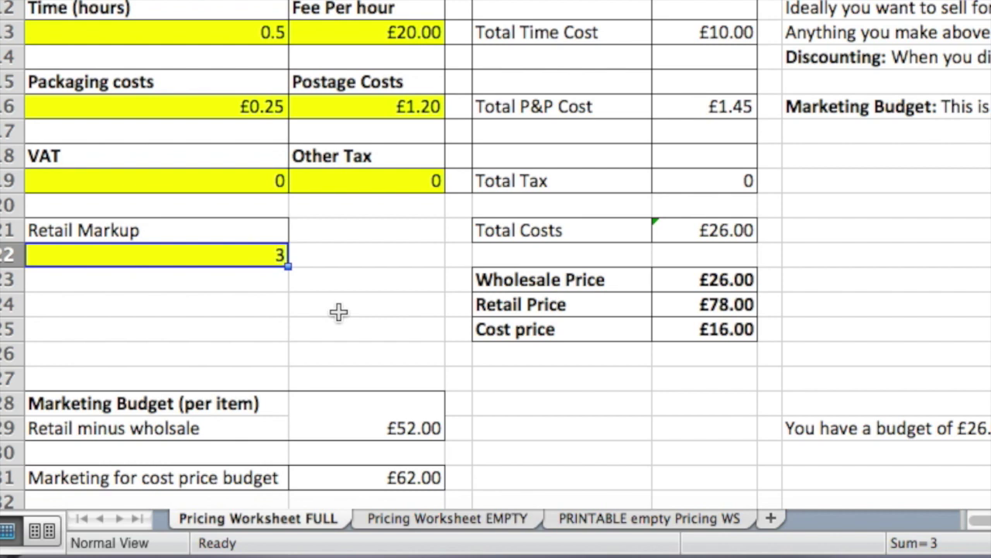
text(2.2)
key(Return)
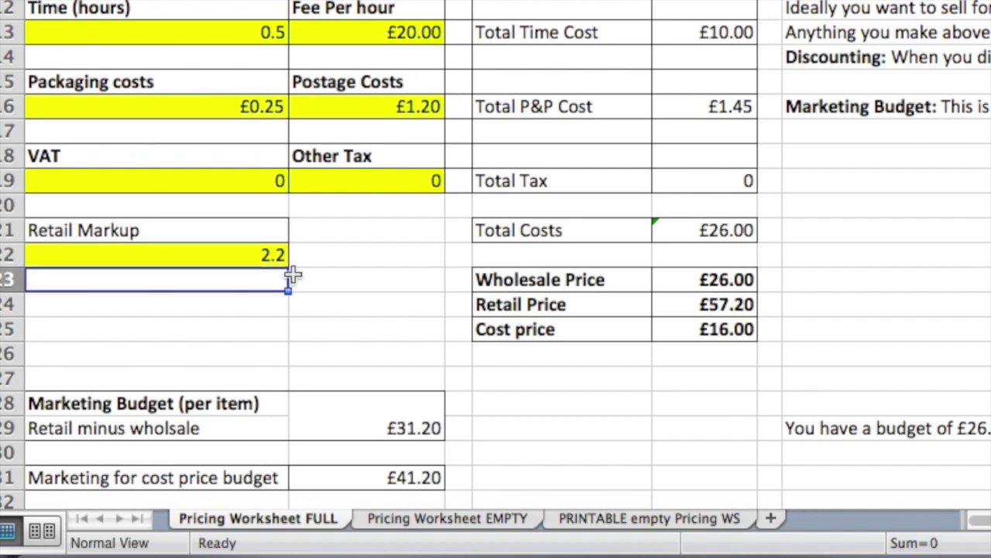
click(256, 248)
text(2.5)
key(Return)
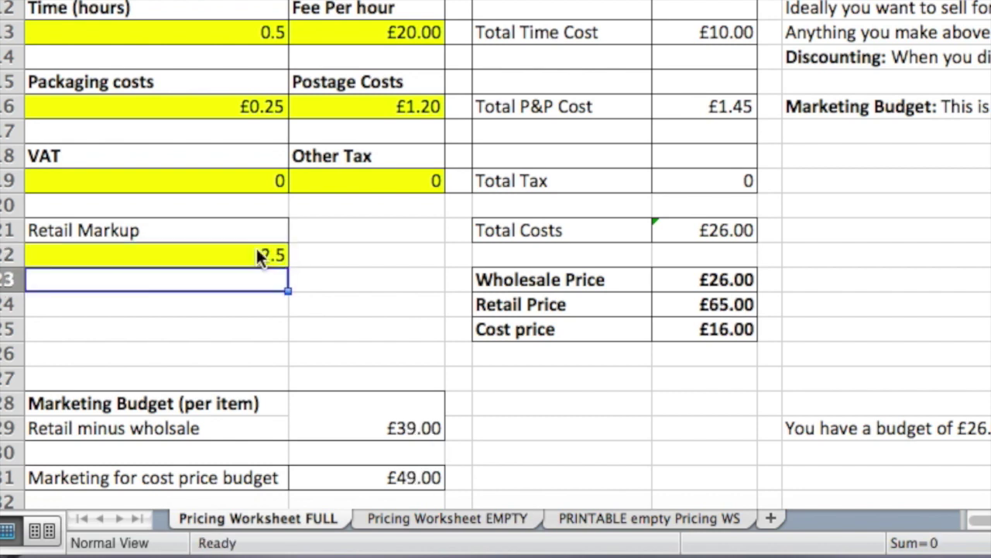
- Try a lower Retail Markup of 1.5
click(260, 250)
text(1.)
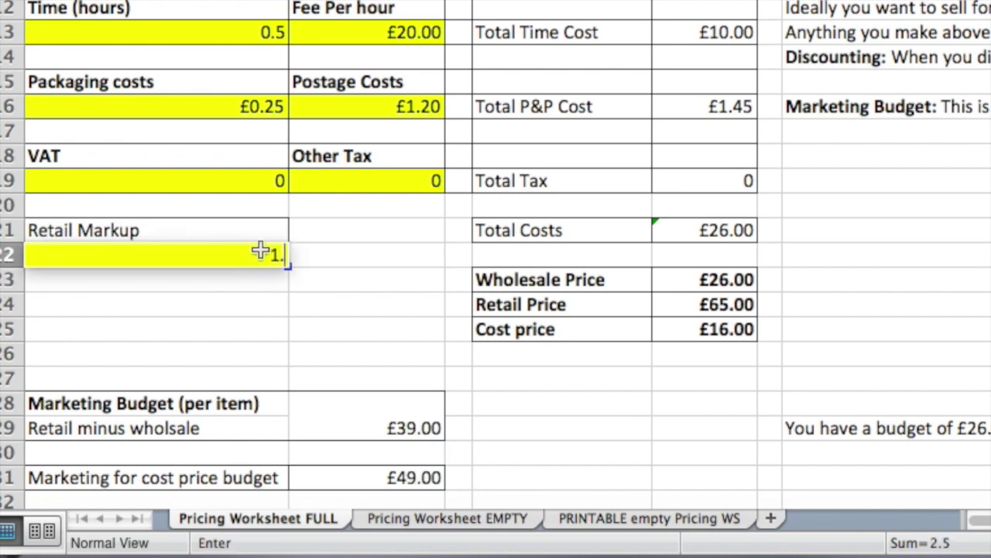
text(5)
key(Return)
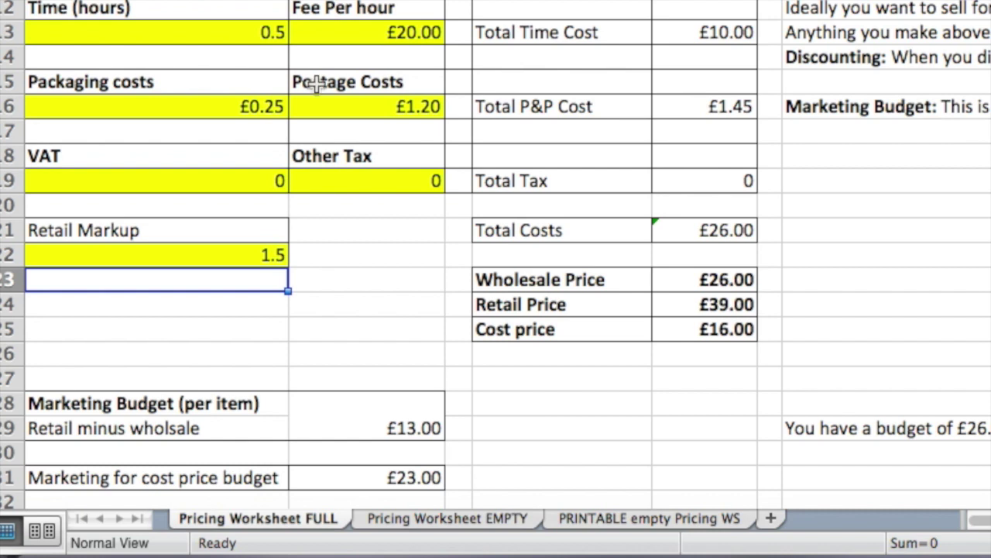
- Set the Retail Markup back to 2
click(235, 256)
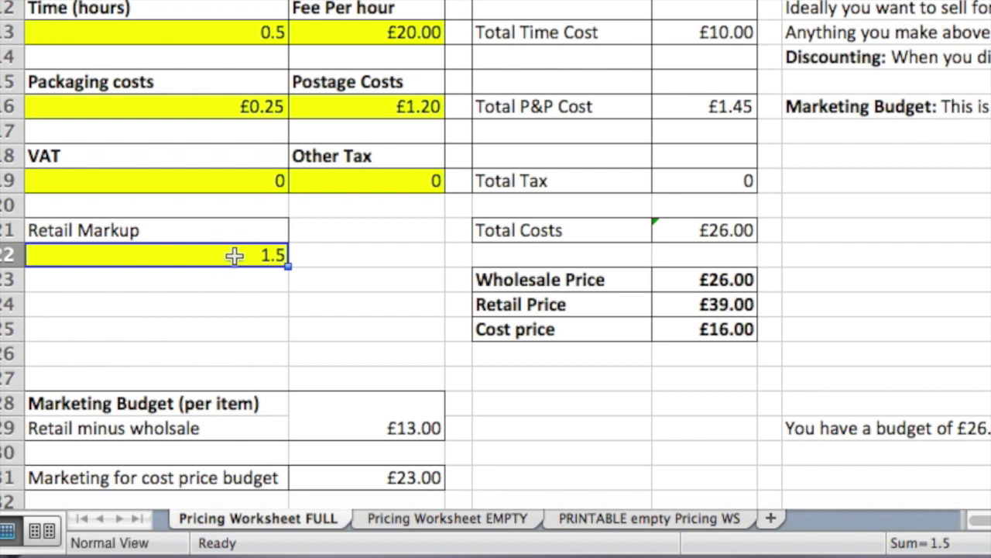
text(2)
key(Return)
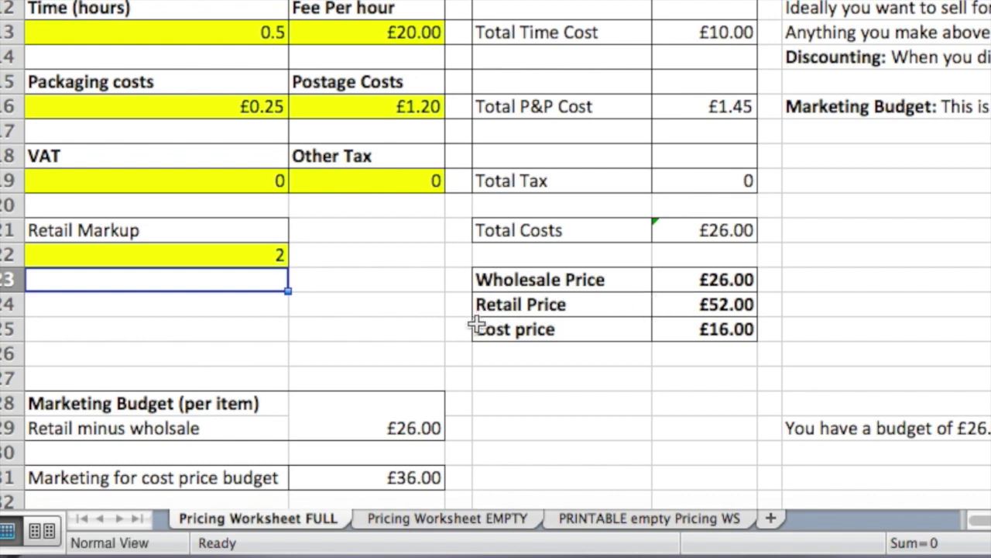
- Examine the Cost price and Retail Price values alongside the pricing notes
click(568, 331)
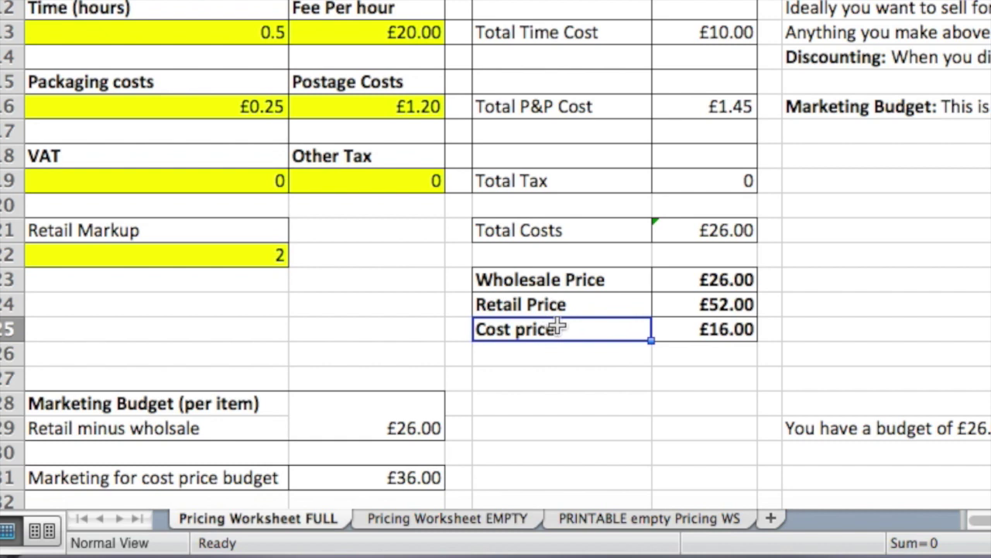
click(706, 327)
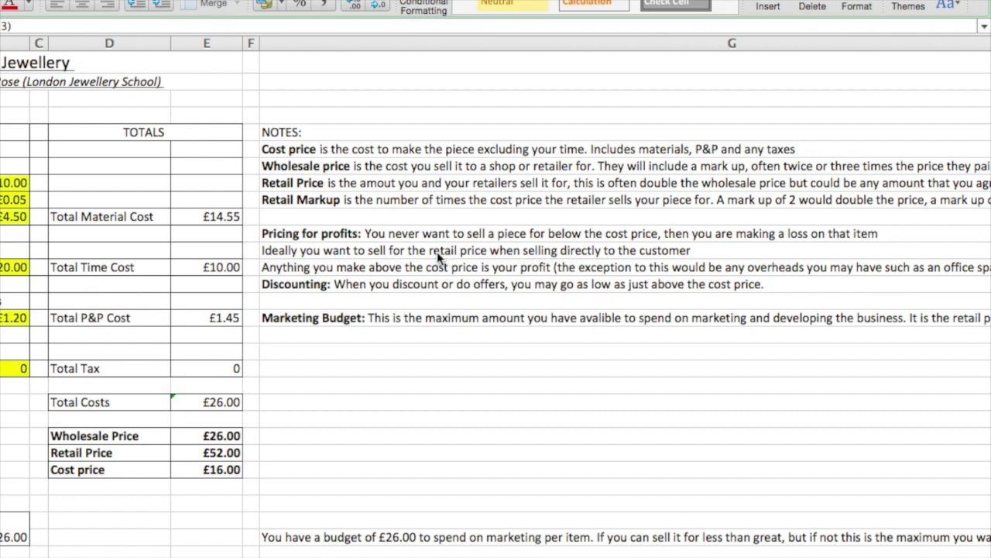
click(213, 449)
click(213, 451)
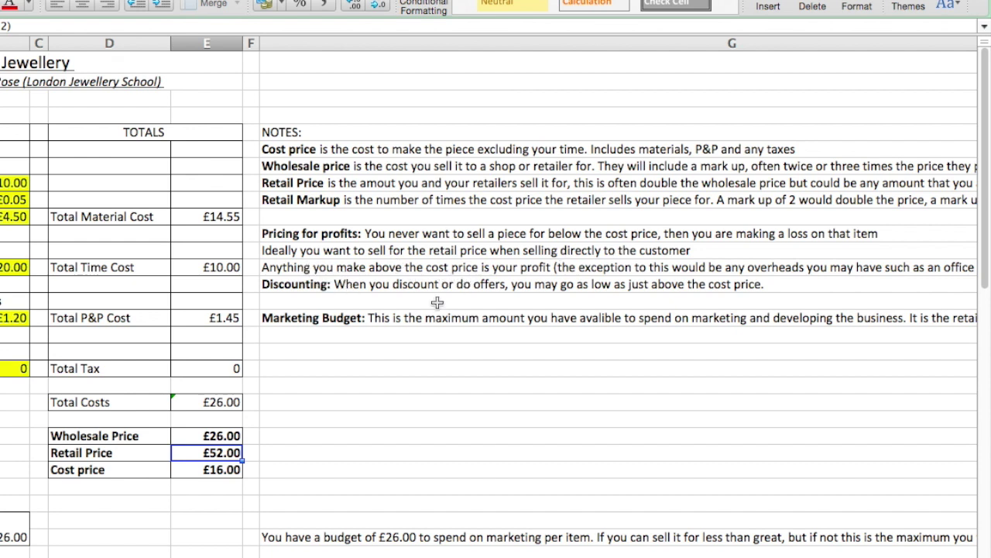
click(216, 467)
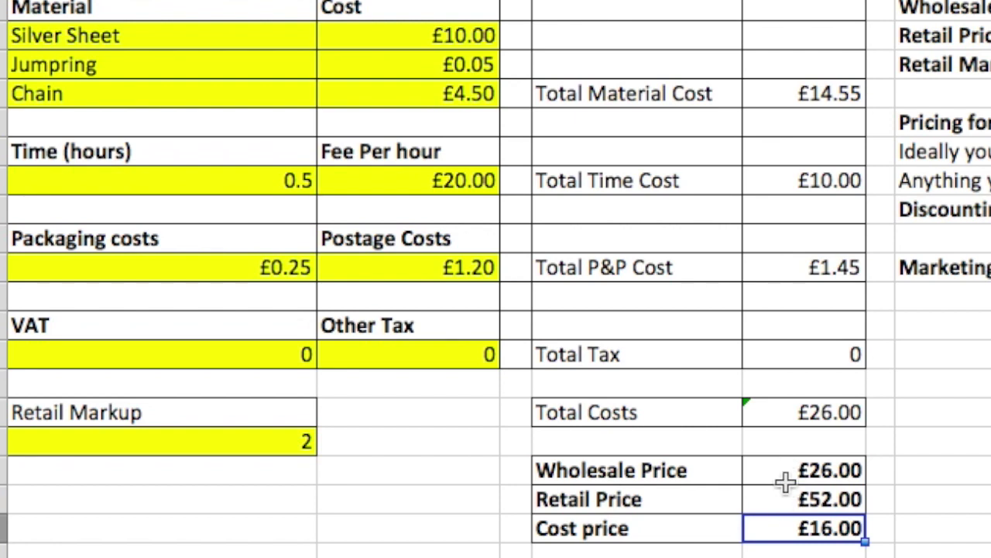
- Examine the Marketing Budget (per item) section and the Retail Price and Wholesale Price cells that feed its retail minus wholesale value
scroll(496, 279, down, 5)
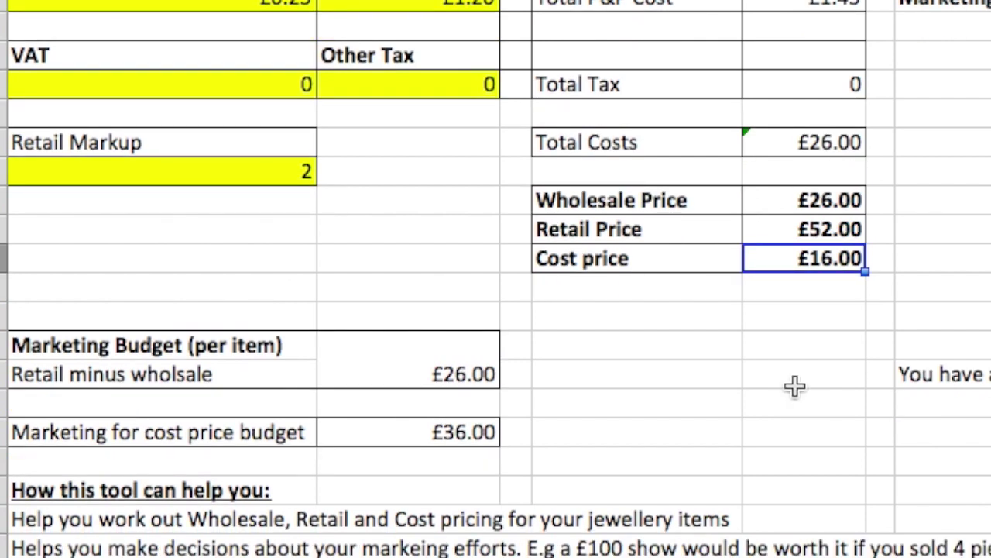
scroll(502, 305, down, 3)
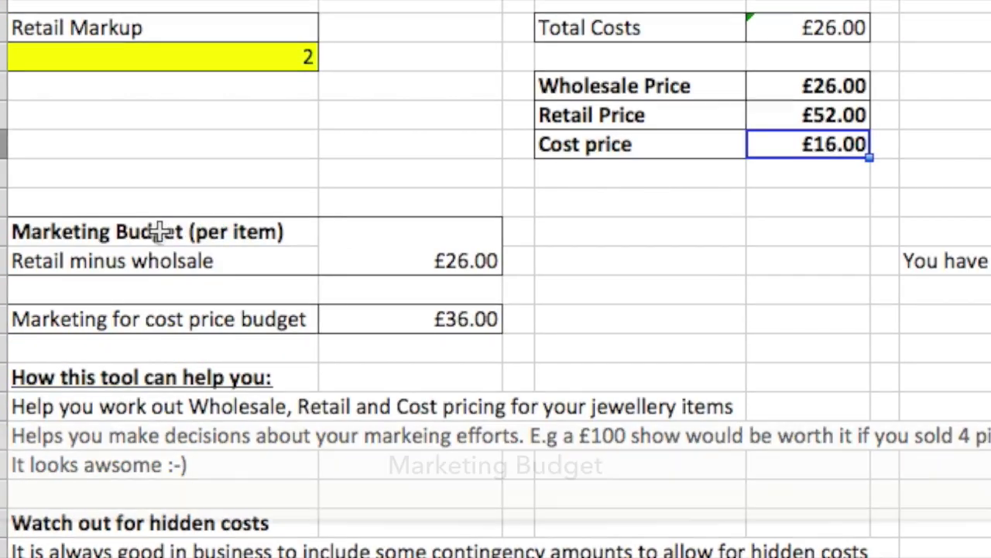
click(203, 234)
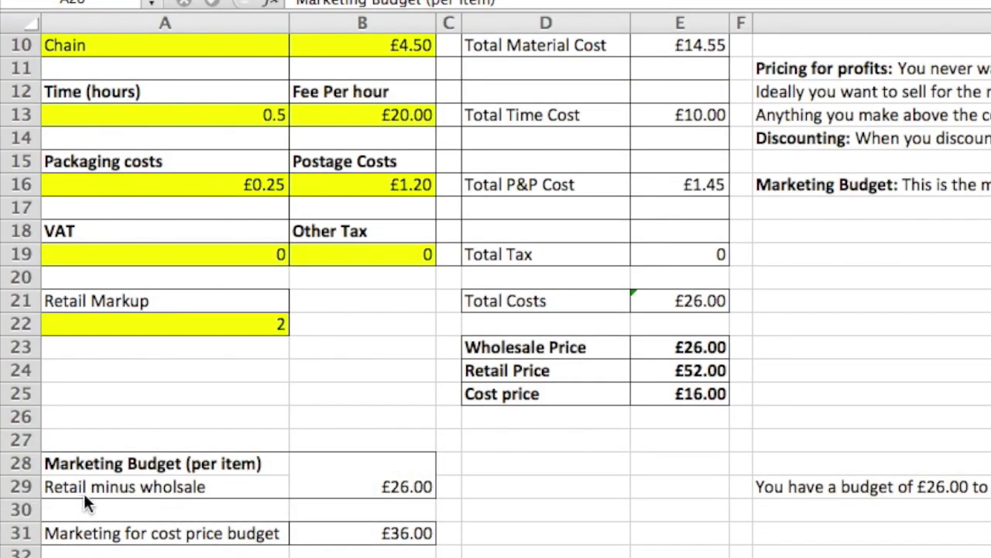
click(719, 372)
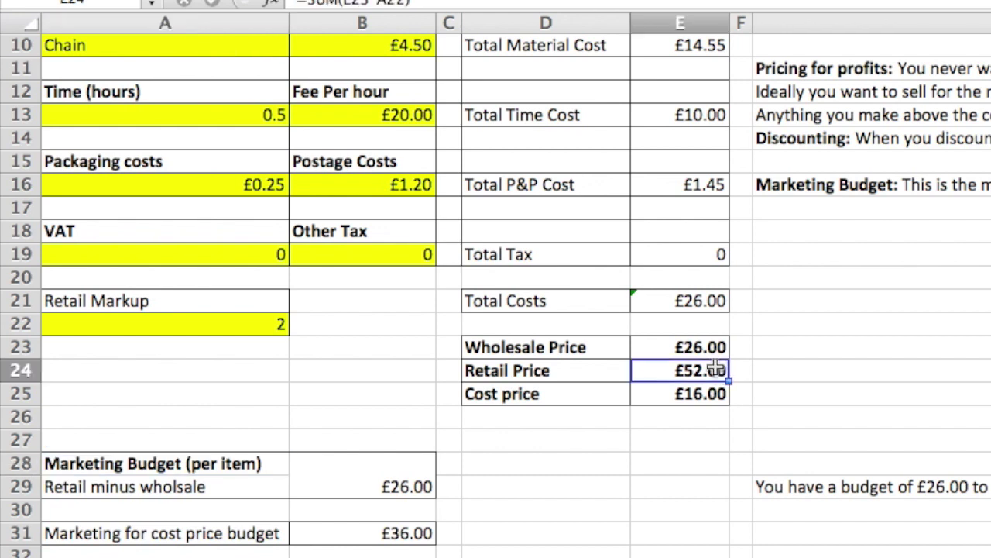
click(645, 347)
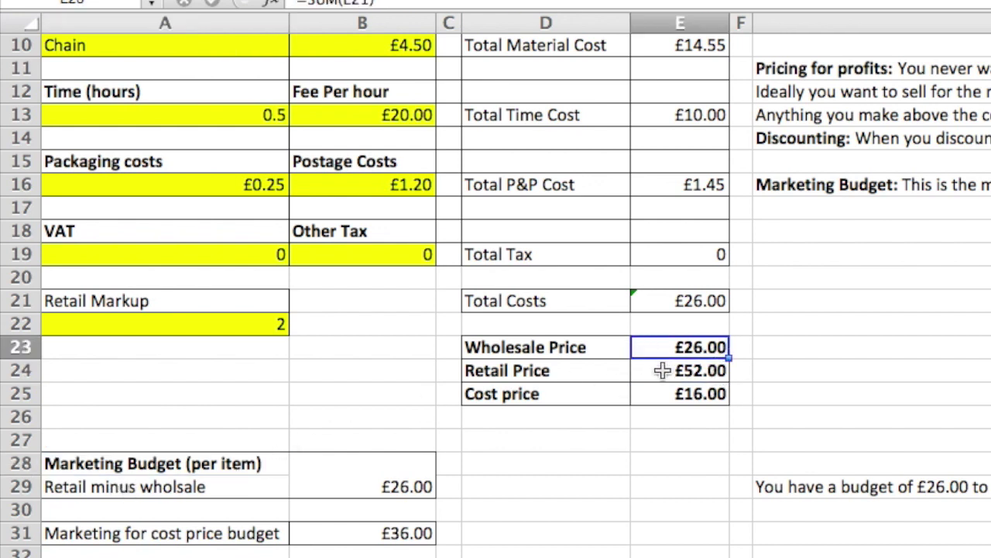
click(411, 490)
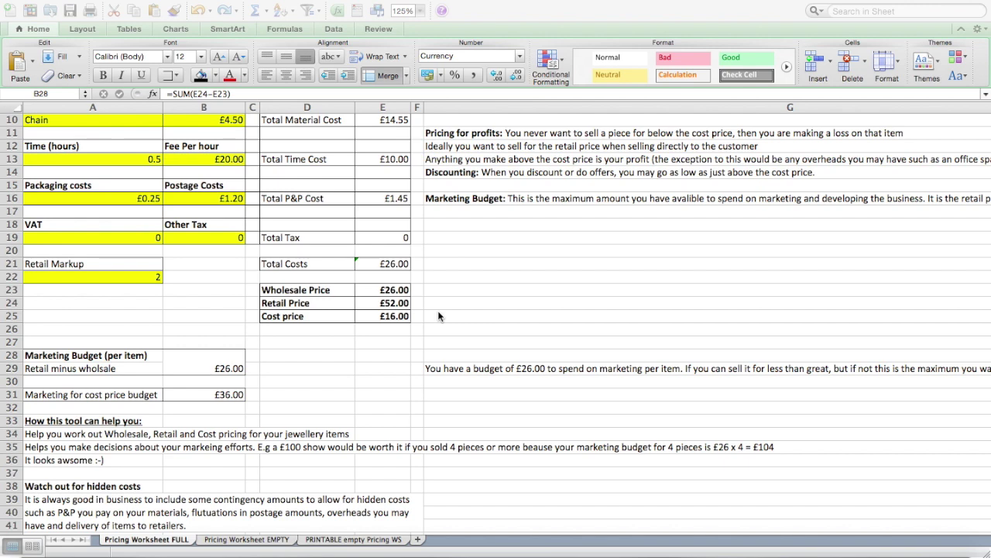
- Read the notes on how the tool can help and on hidden costs, and review the whole worksheet
scroll(417, 365, down, 4)
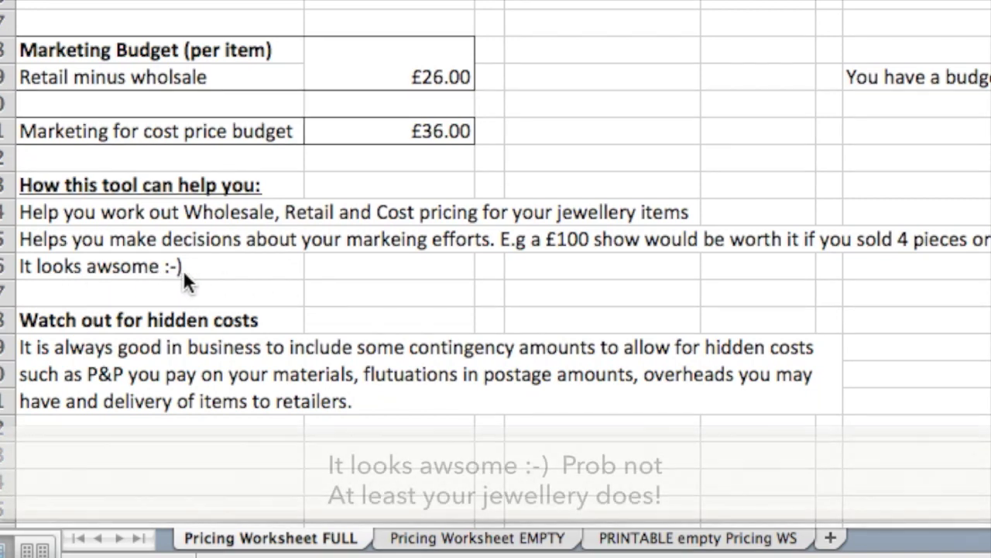
scroll(160, 288, down, 4)
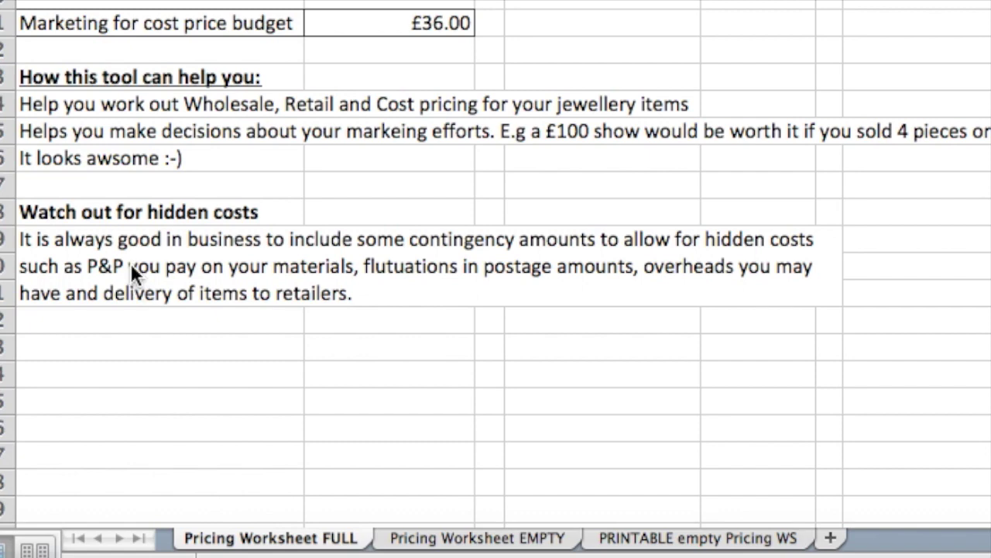
scroll(131, 268, up, 15)
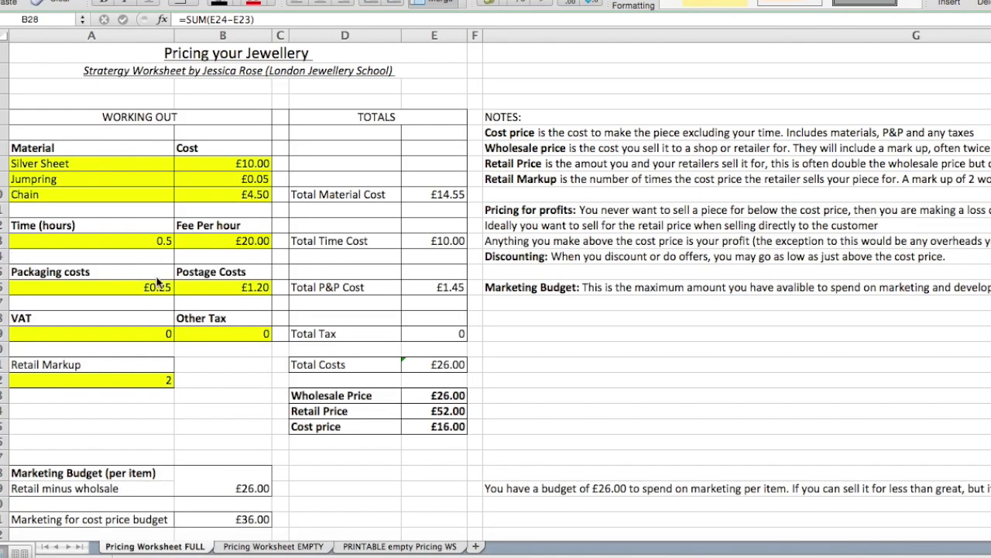
scroll(153, 310, down, 3)
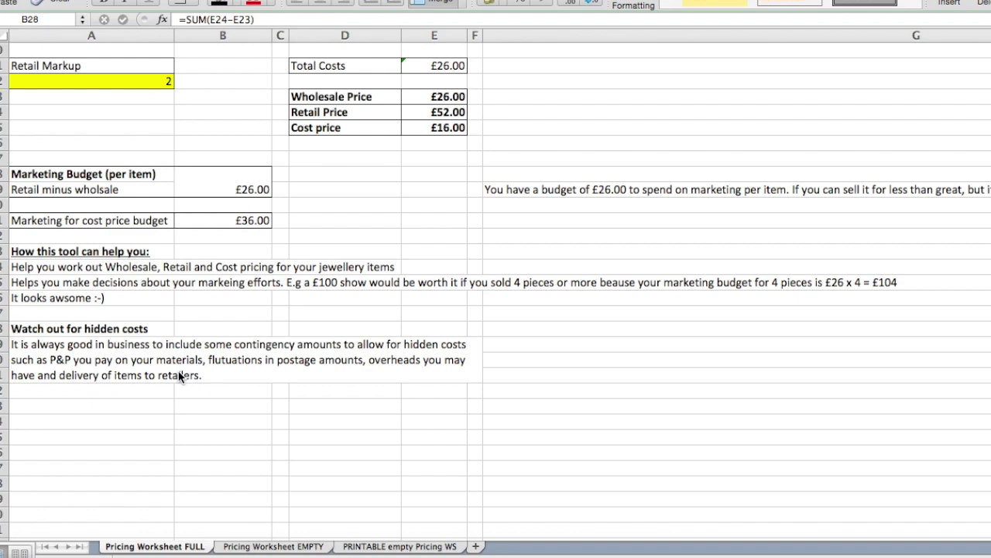
scroll(178, 370, up, 6)
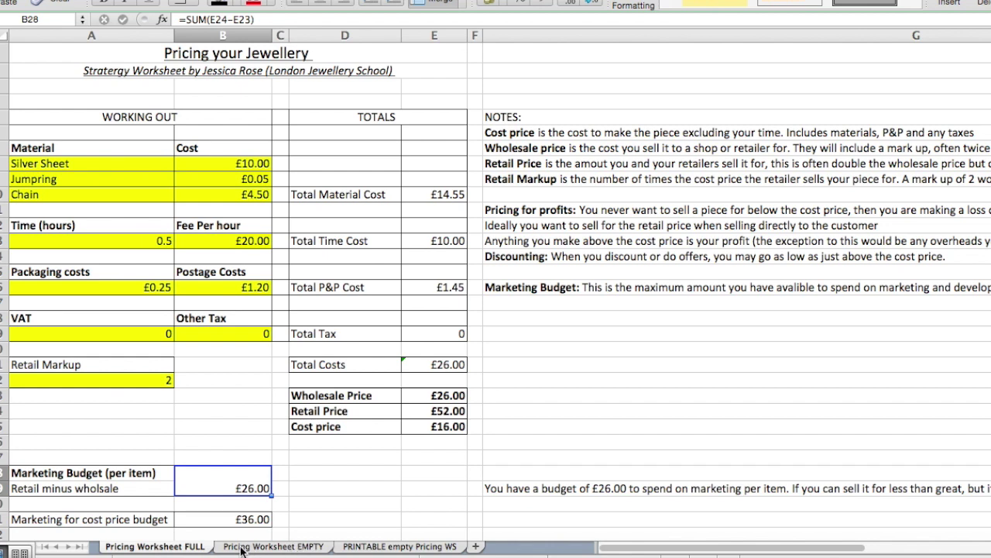
- Switch to the Pricing Worksheet EMPTY sheet and look over its blank layout
click(264, 546)
scroll(542, 363, down, 2)
scroll(542, 364, up, 2)
click(674, 357)
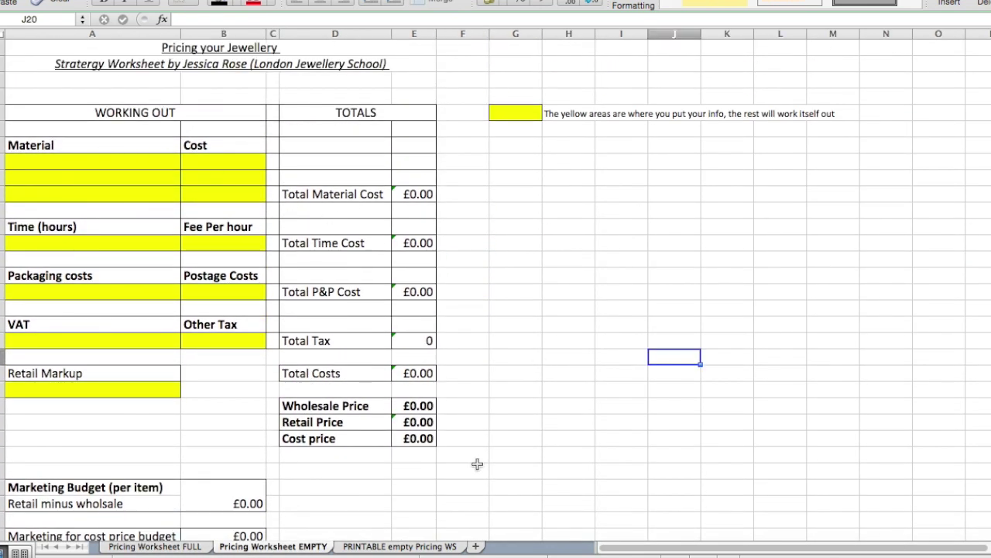
- Enter Beads as the first material in row 8 with a cost of £2.00
click(151, 160)
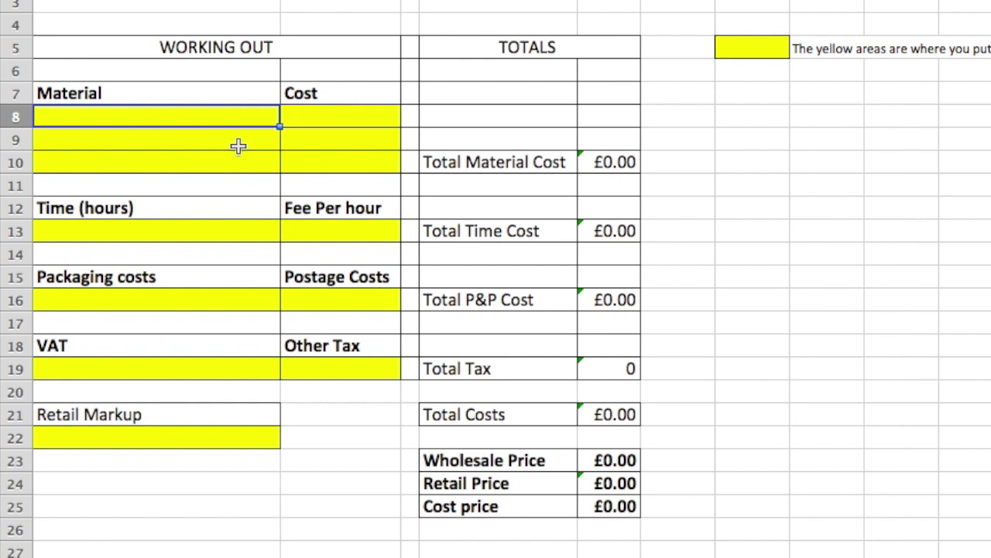
text(Beads)
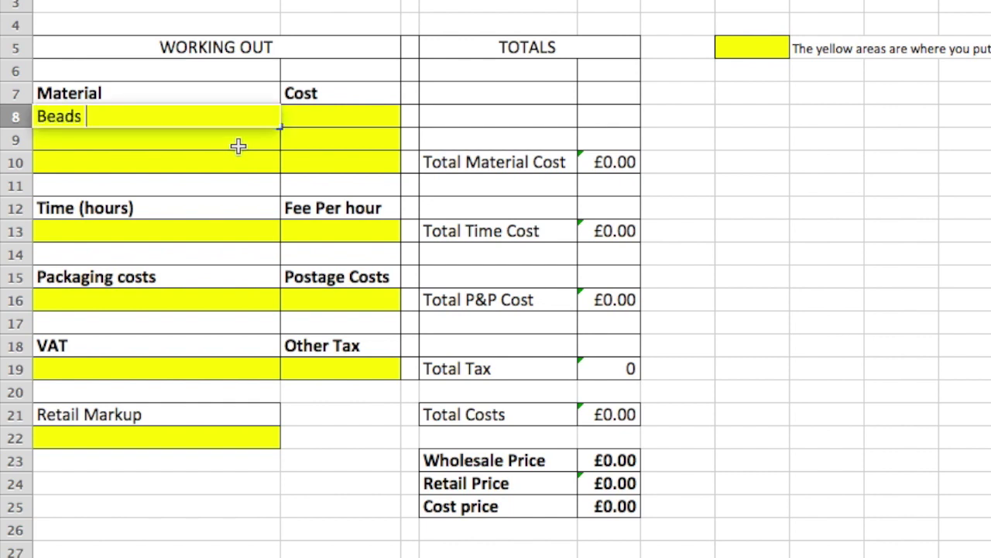
key(Return)
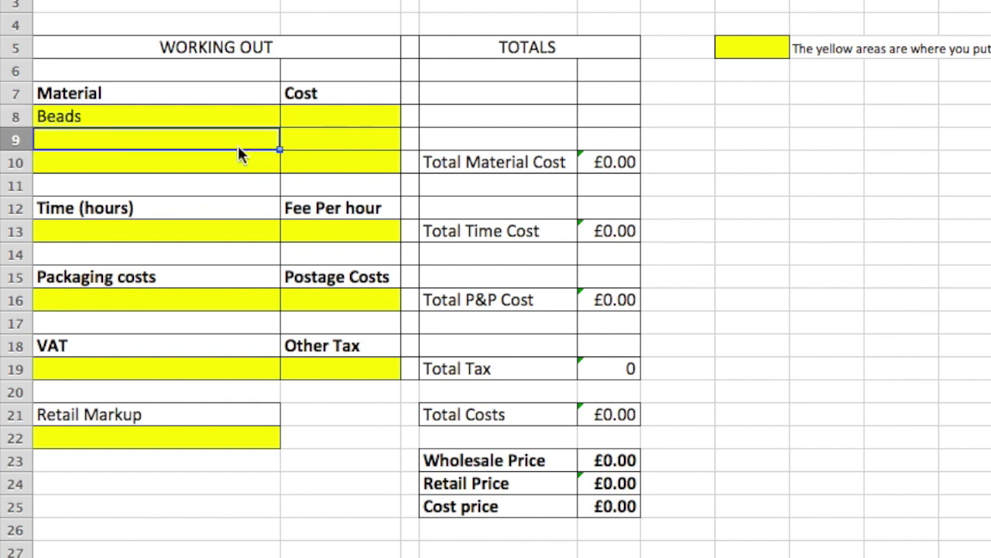
key(Up)
key(Right)
text(£2)
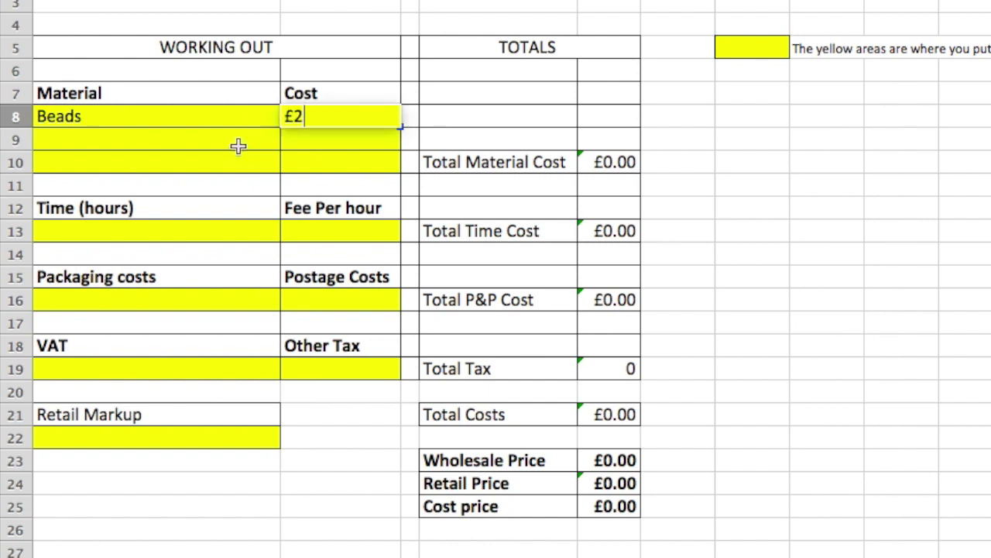
text(.00)
- Enter Strining Materials as the second material in row 9 with a cost of £0.10
double_click(237, 146)
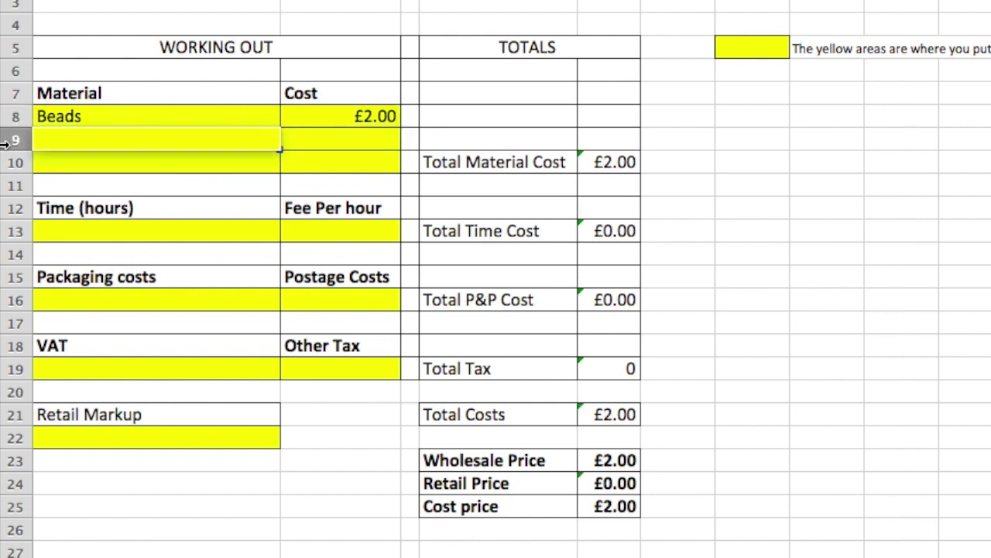
text(Stringing Ma)
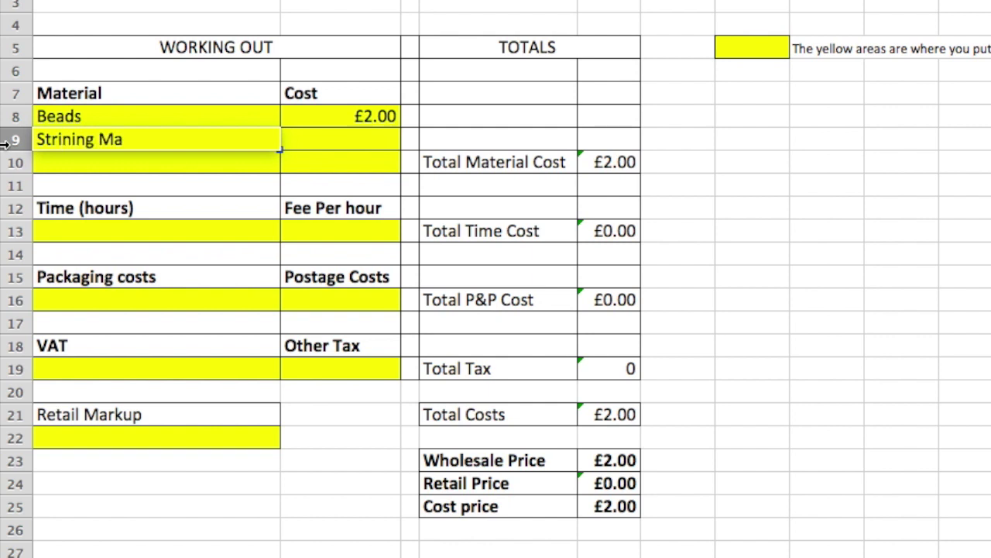
text(terials)
key(Return)
key(Up)
key(Right)
text(£)
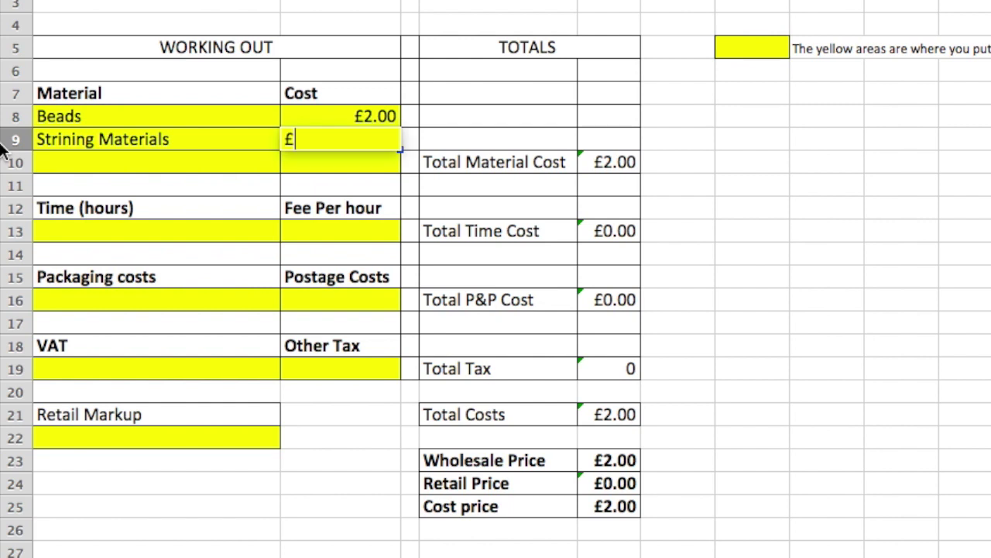
text(0.10)
key(Return)
- Enter Findings as the third material in row 10 with a cost of £4.00 and check the Total Material Cost
key(Left)
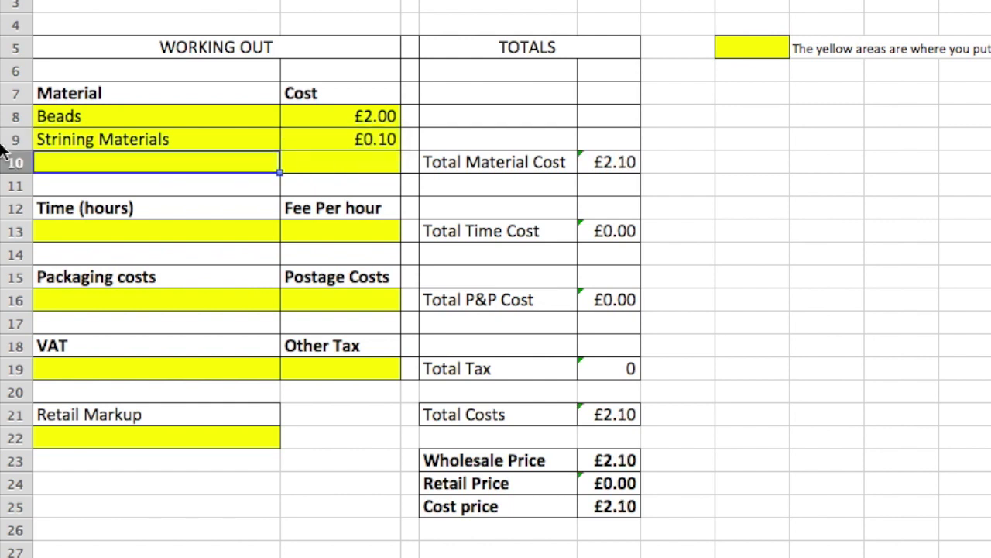
text(Findings)
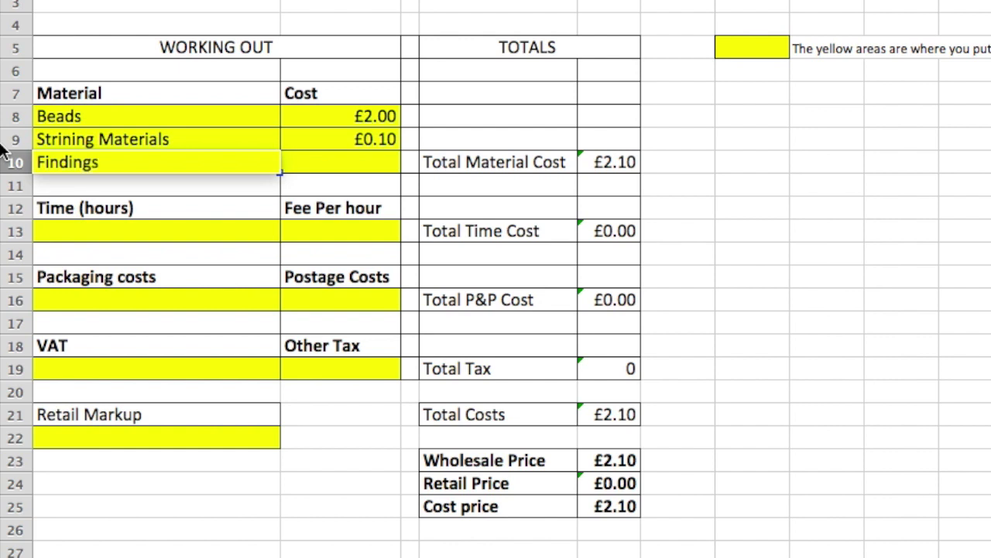
key(Return)
key(Up)
key(Right)
text(£4.00)
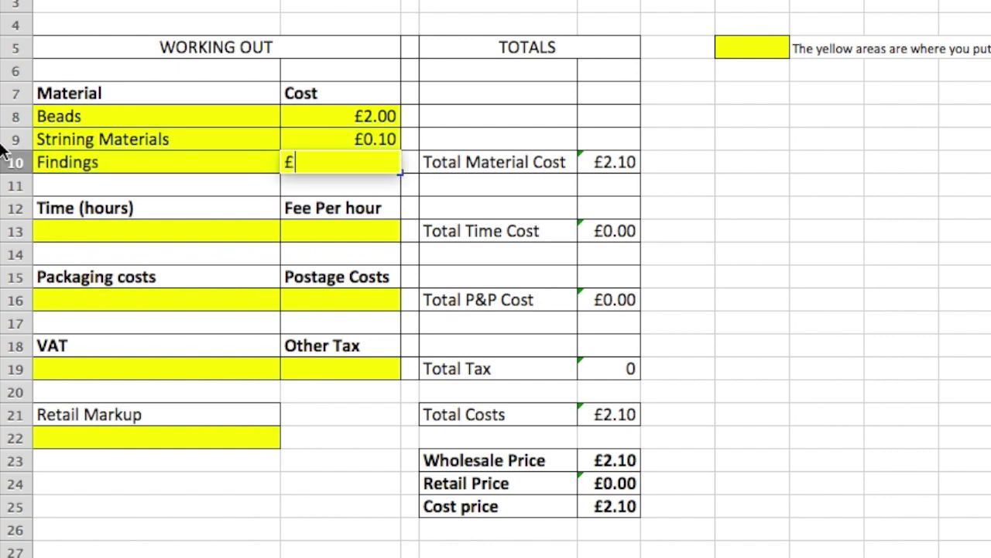
key(Return)
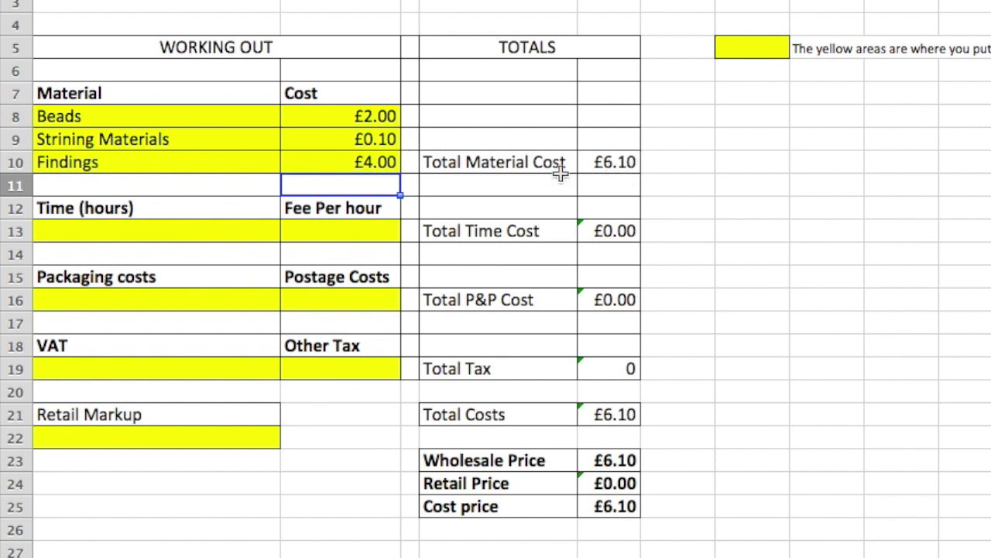
click(616, 162)
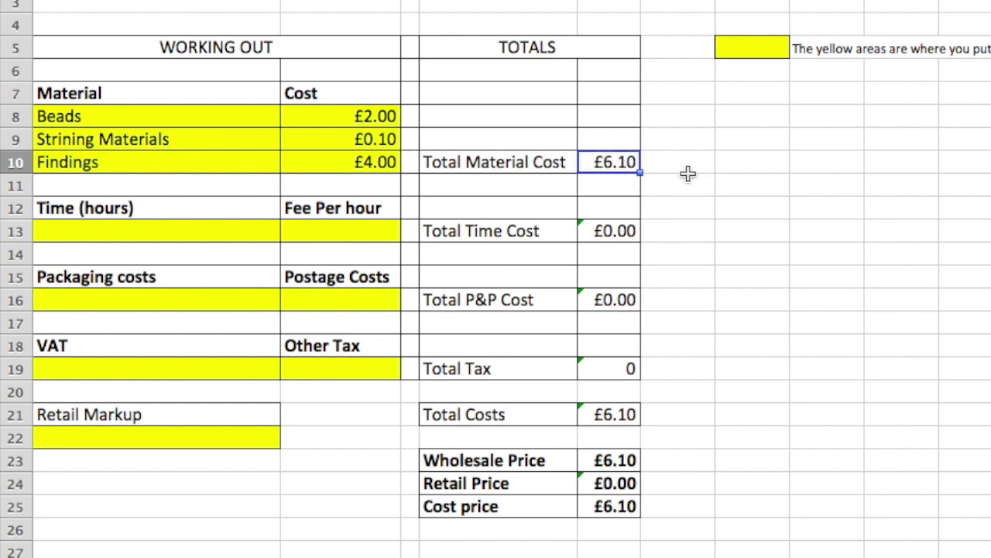
- Set Time (hours) to 1 and Fee Per hour to £15.00, and check the Total Time Cost
click(231, 226)
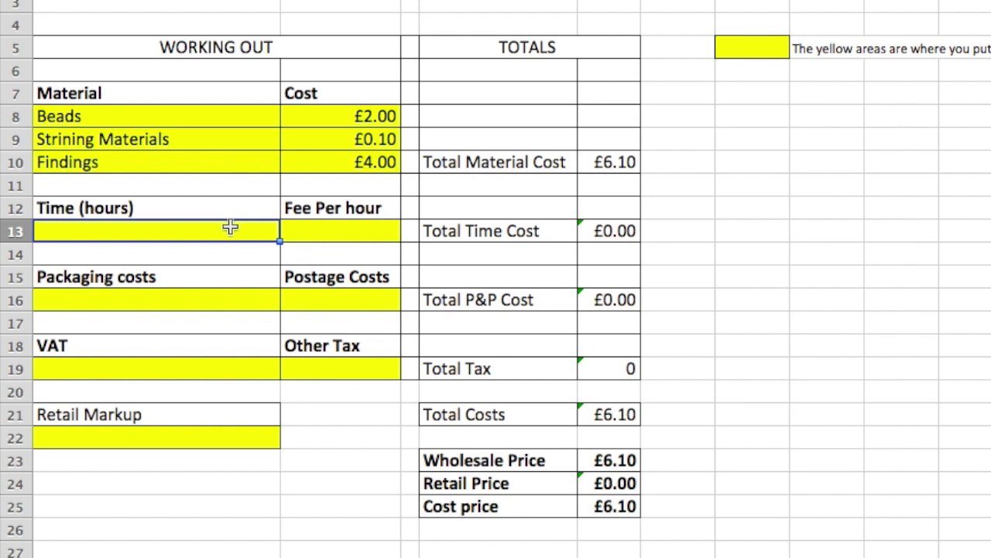
text(1)
key(Return)
key(Up)
key(Right)
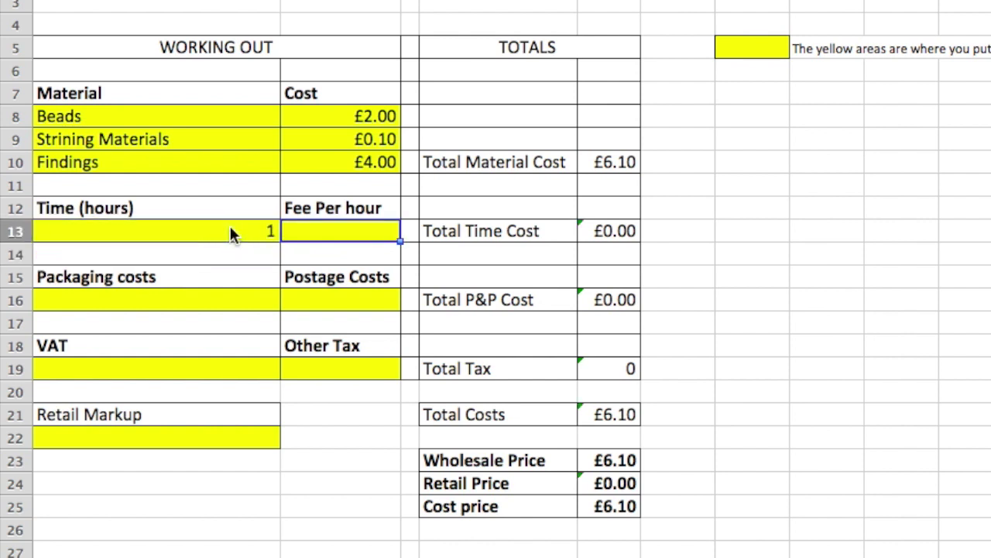
text(15.00)
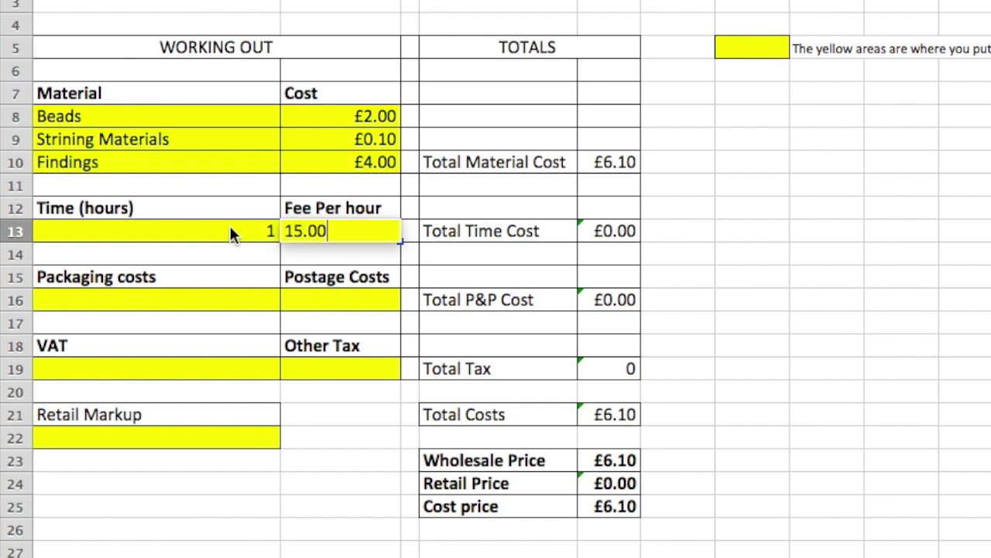
key(Return)
key(Up)
key(Right)
key(Right)
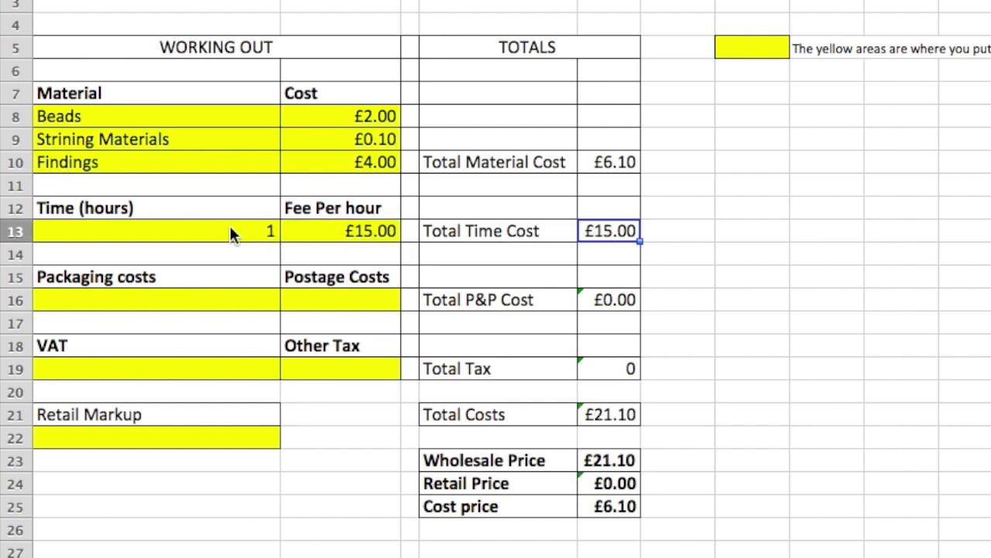
key(Down)
key(Up)
- Set both the Packaging costs and the Postage Costs in row 16 to 0
click(175, 301)
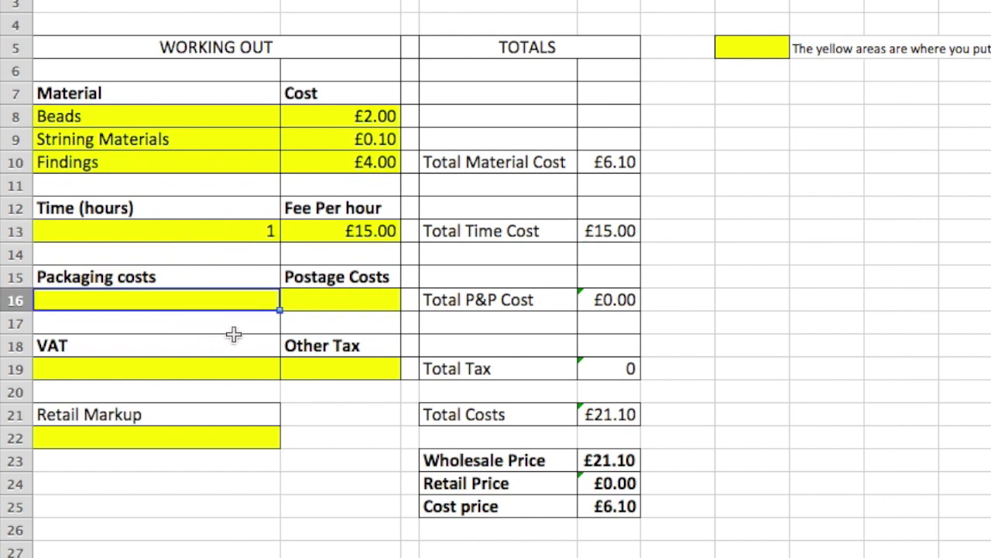
text(0)
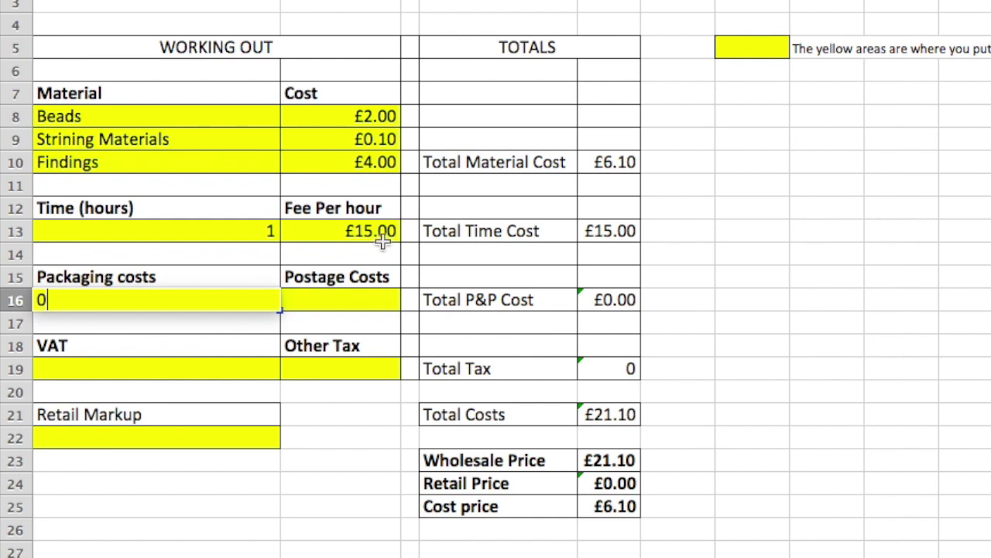
click(374, 302)
text(0)
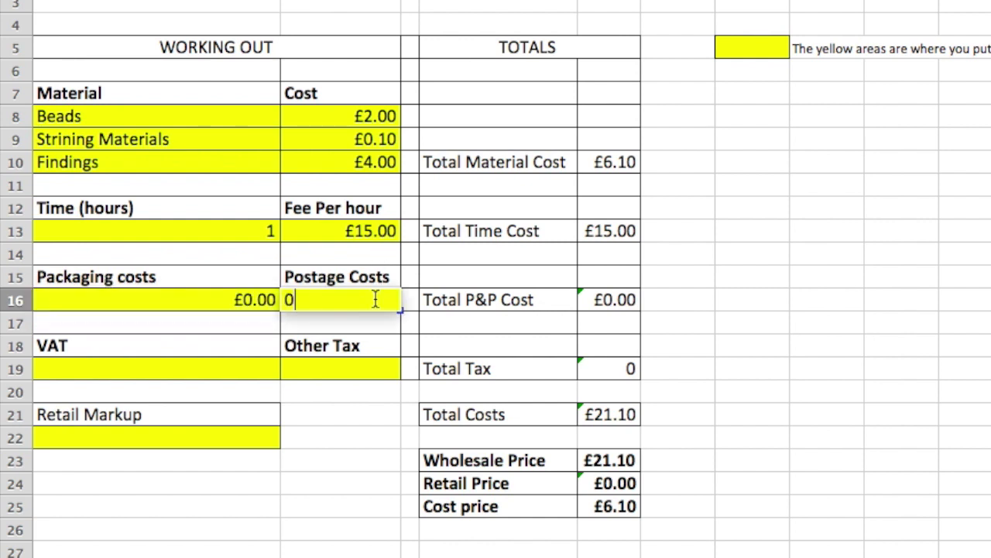
click(747, 299)
- Set both VAT and Other Tax in row 19 to 0
click(239, 369)
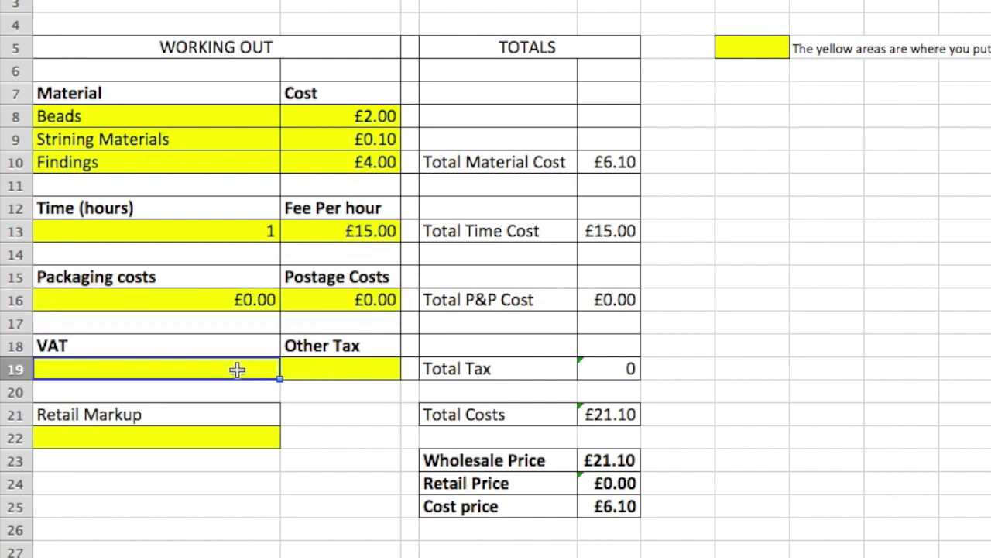
text(0)
key(Tab)
text(0)
key(Tab)
key(Tab)
key(Tab)
key(Tab)
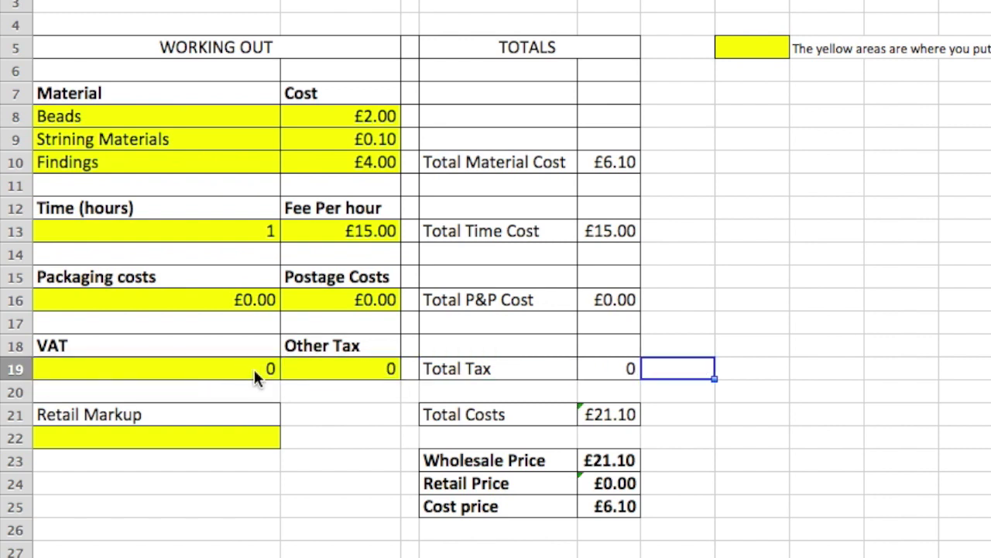
- Check the Total Costs and Cost price cells, and set the Retail Markup to 1.8
key(Down)
key(Down)
key(Left)
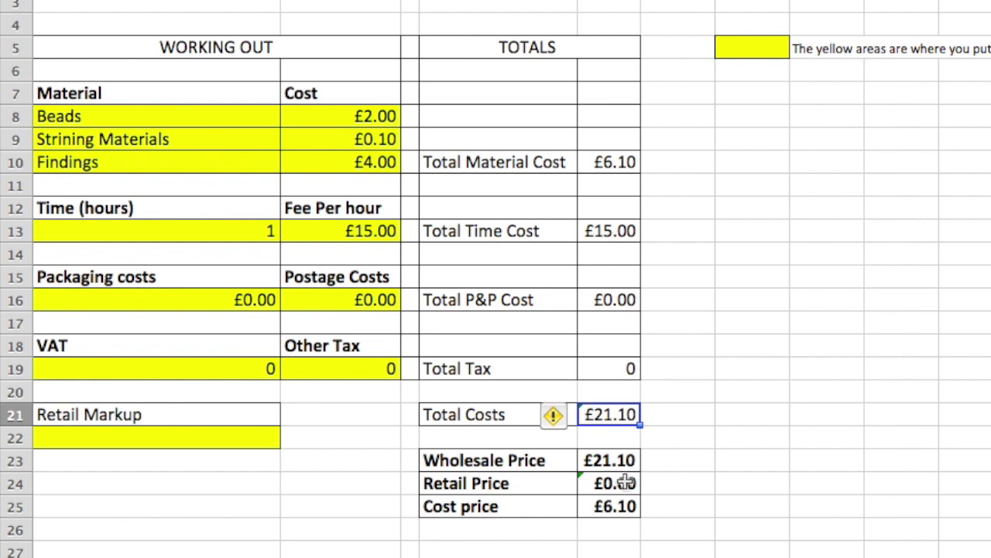
click(612, 506)
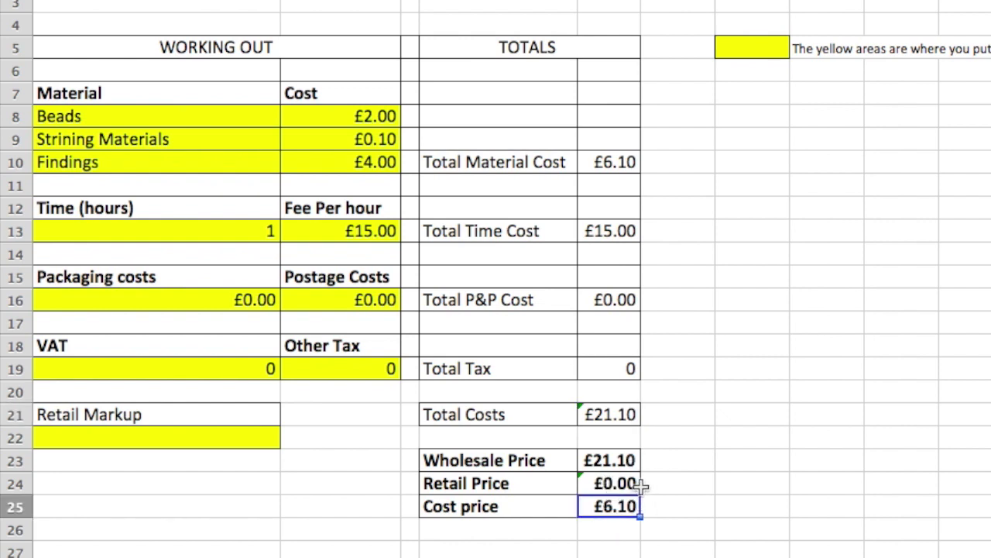
click(209, 437)
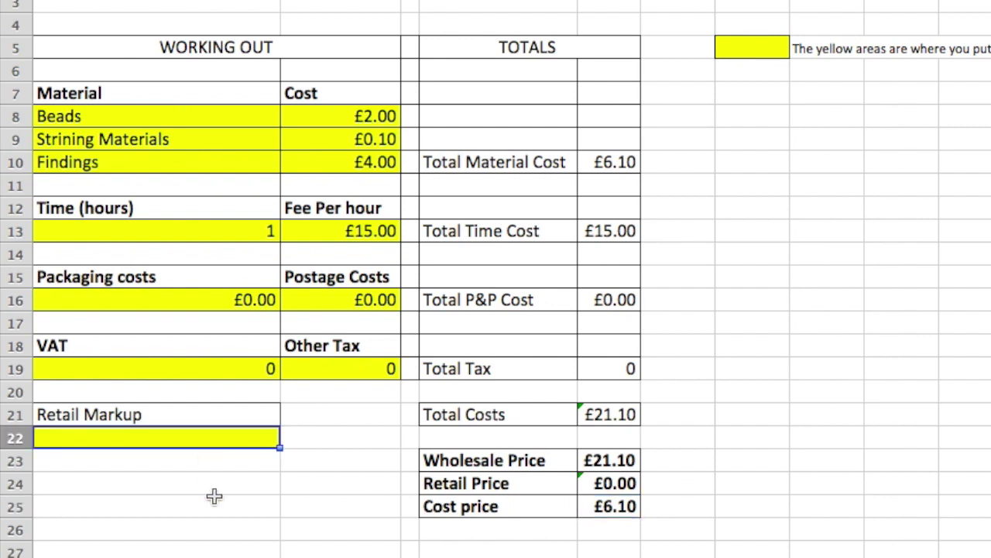
text(1.)
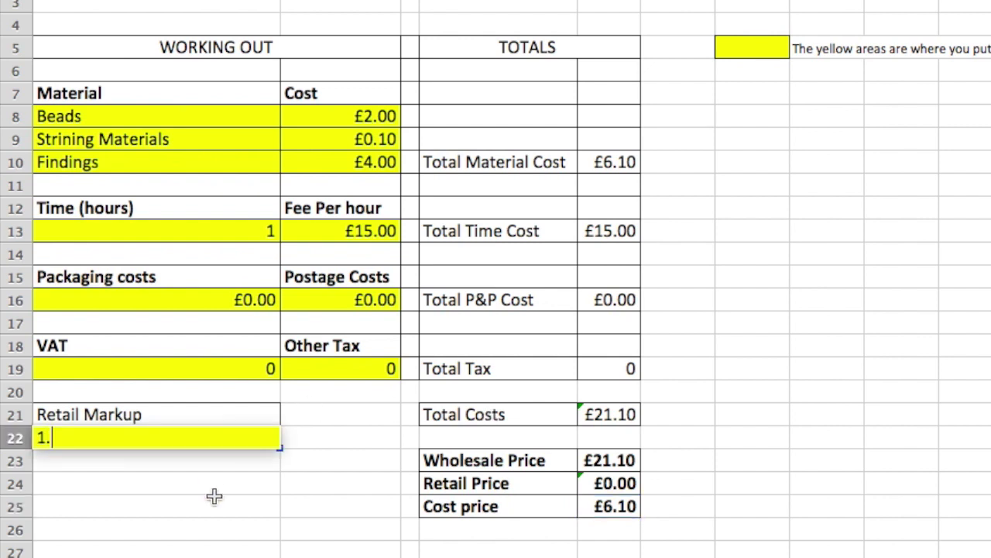
text(8)
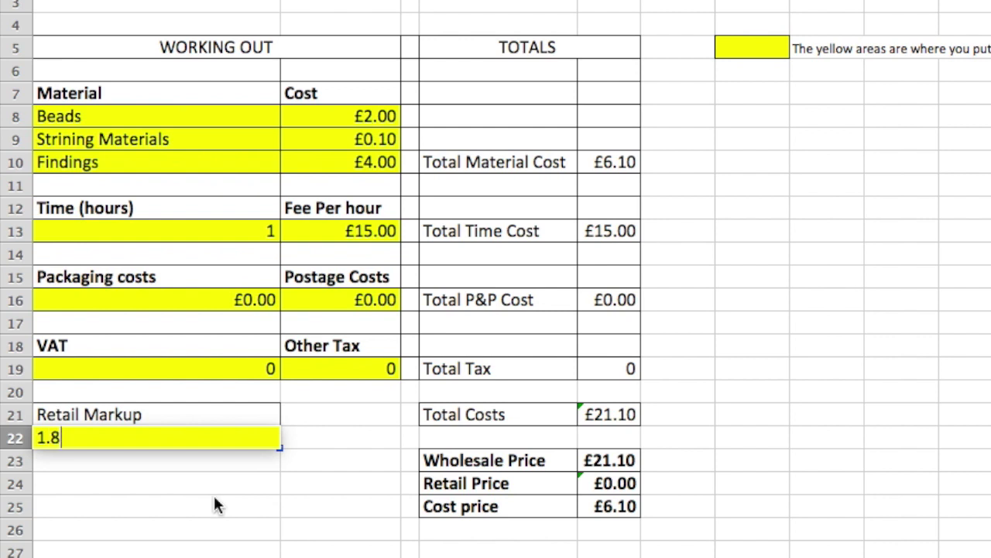
key(Return)
click(248, 436)
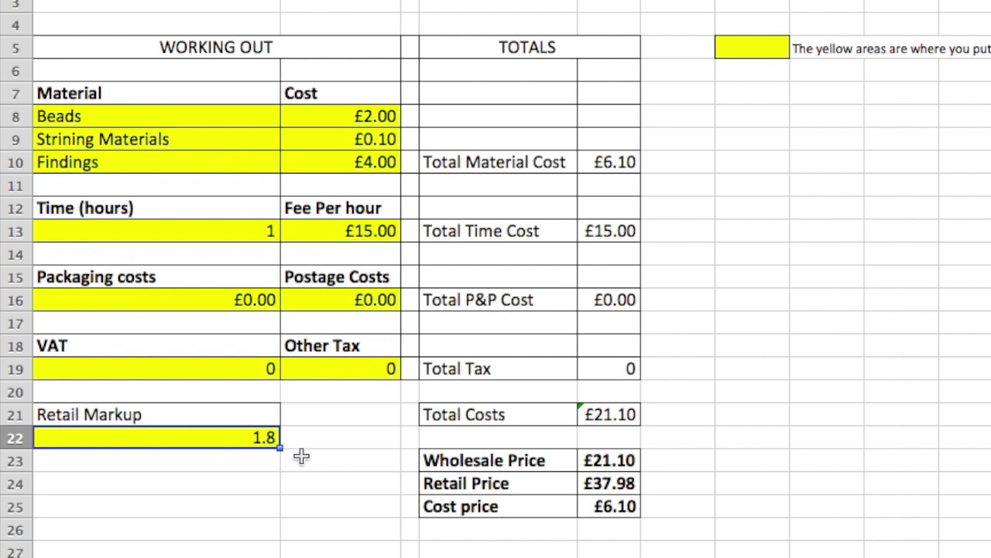
- Examine the Retail Price and Wholesale Price cells along with the retail minus wholesale and cost price marketing budgets
click(624, 484)
scroll(671, 494, down, 1)
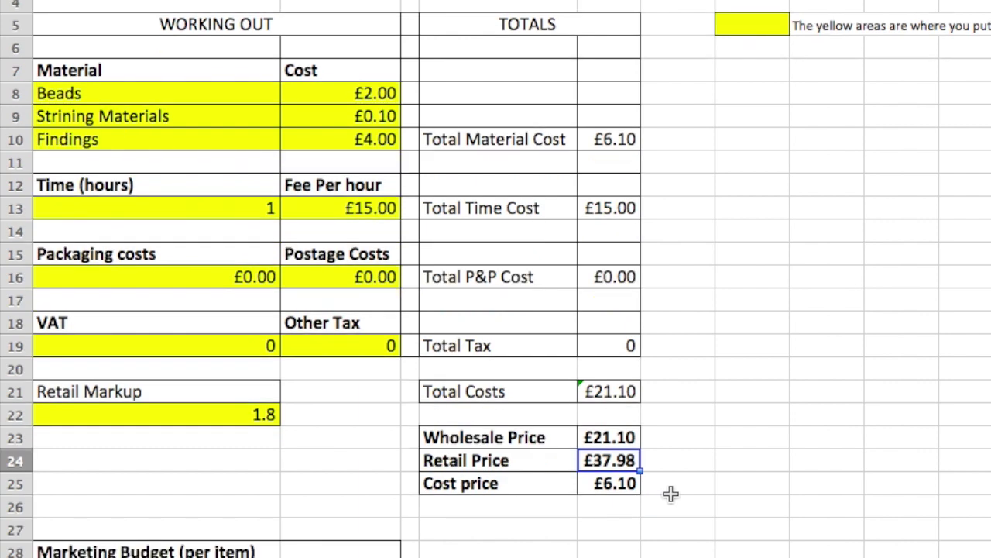
scroll(670, 494, down, 6)
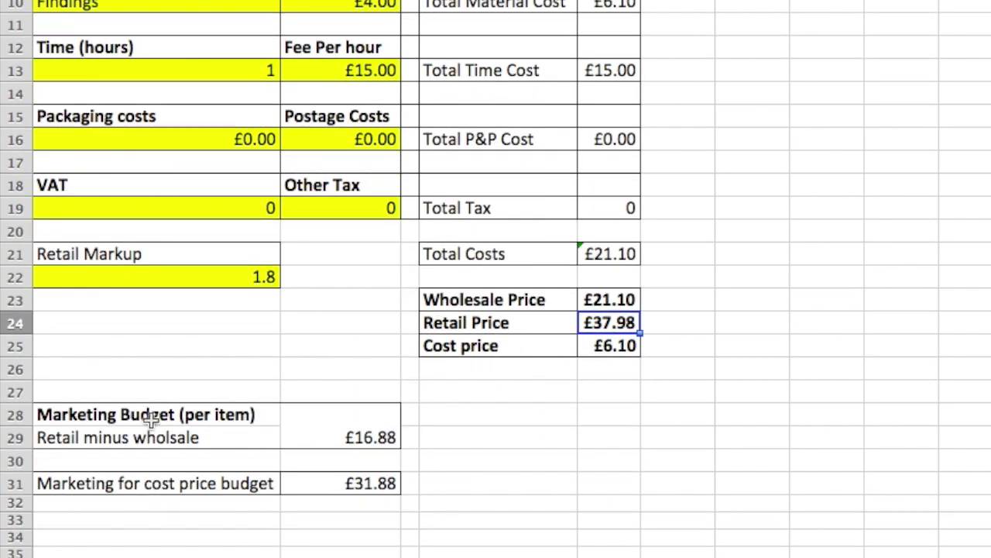
click(353, 433)
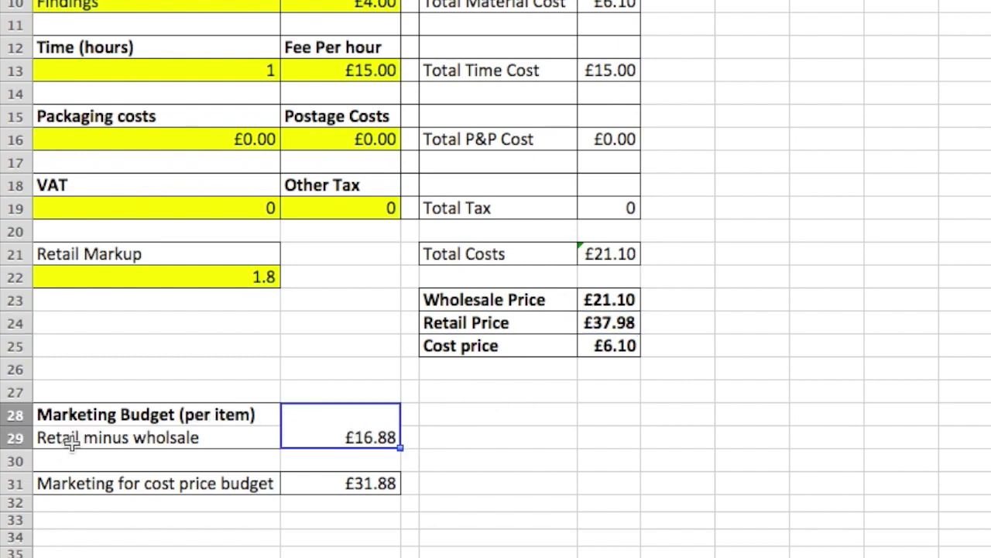
click(623, 323)
click(608, 298)
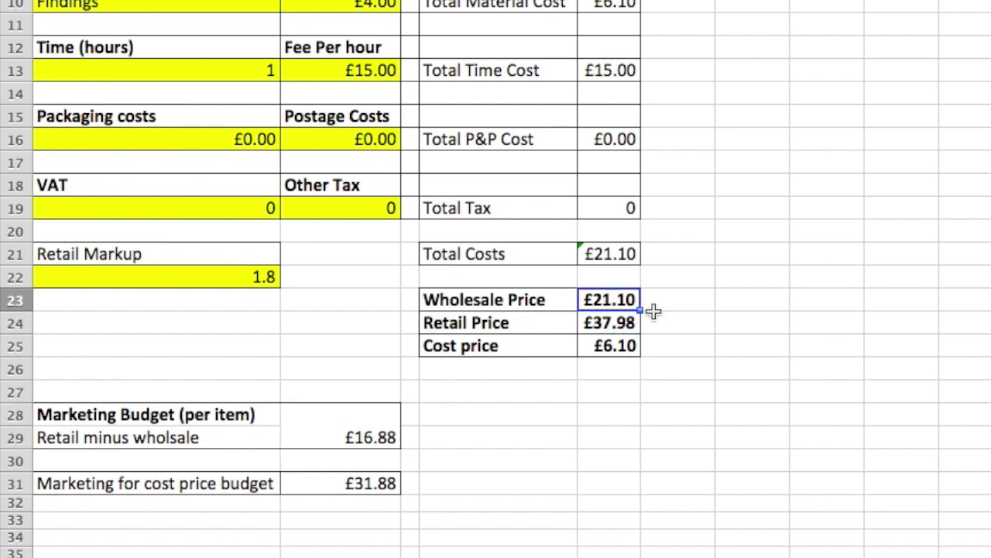
click(388, 418)
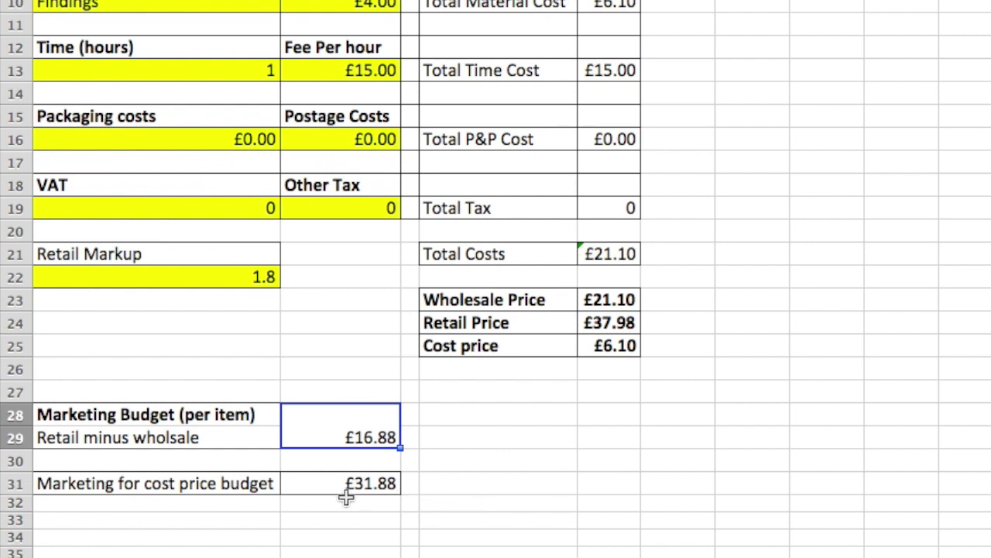
click(200, 488)
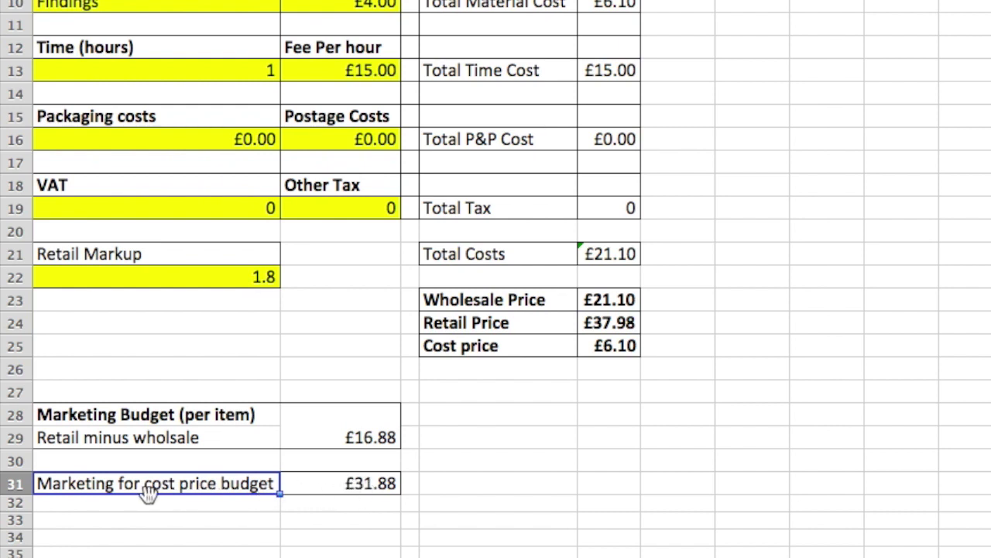
click(326, 487)
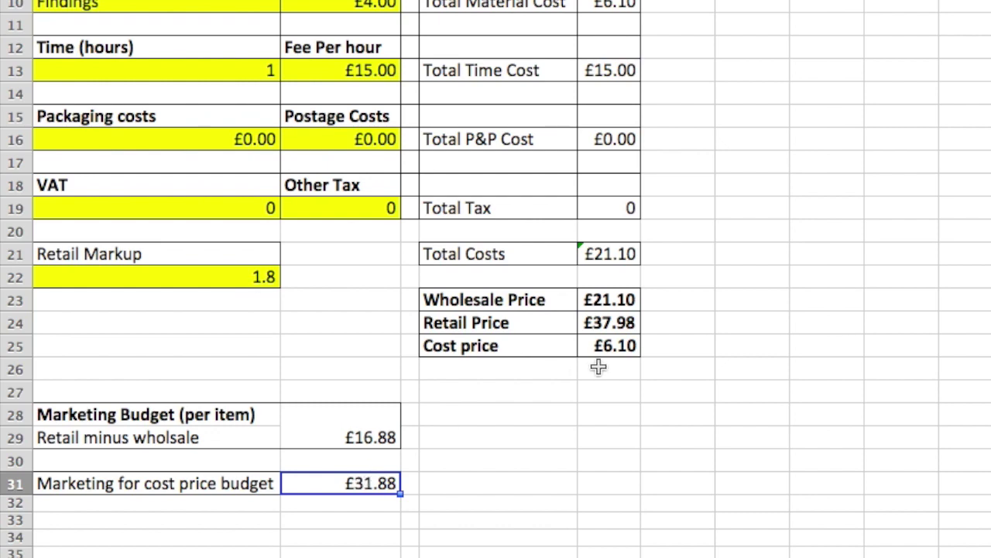
- Insert two blank rows above the Strining Materials row to make room for more materials
scroll(573, 454, up, 5)
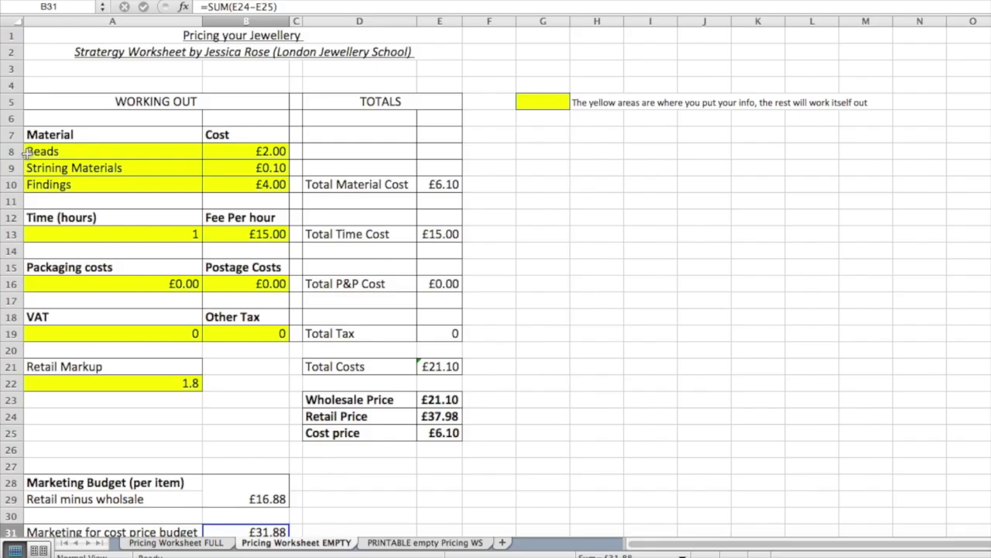
click(16, 139)
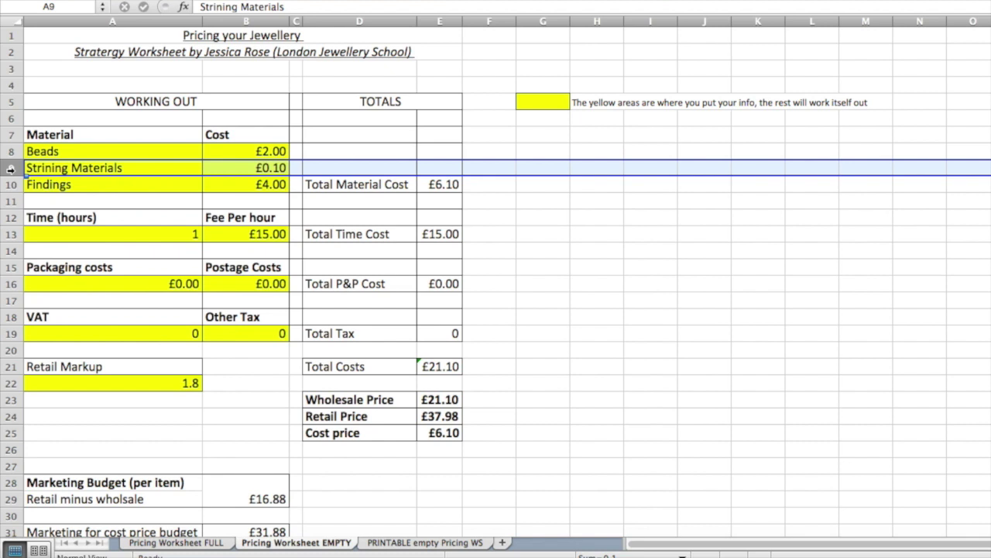
right_click(11, 168)
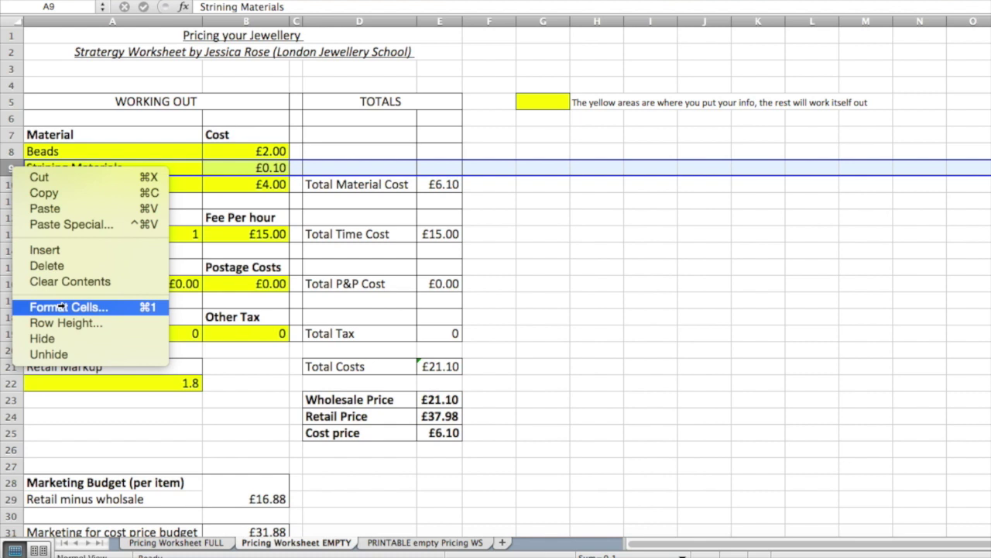
click(66, 248)
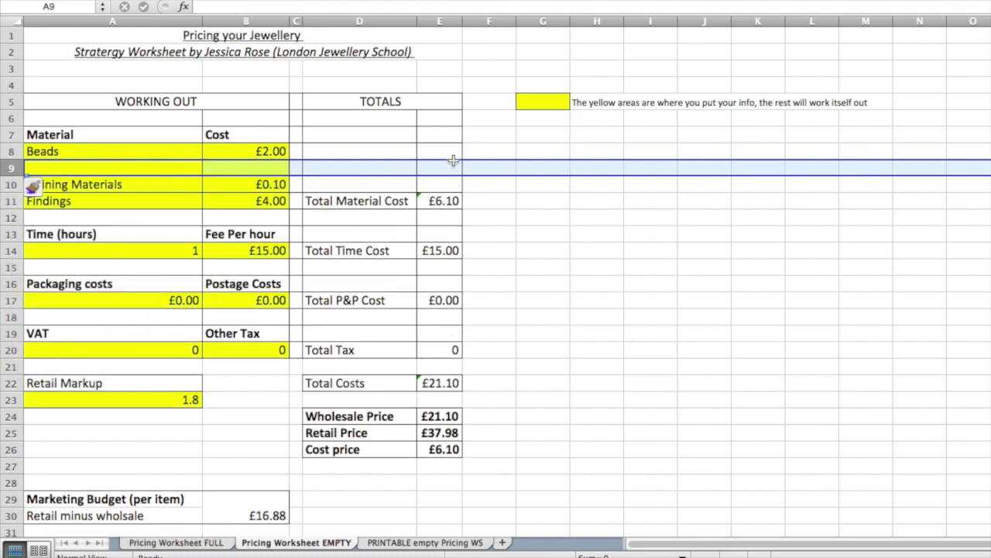
right_click(14, 173)
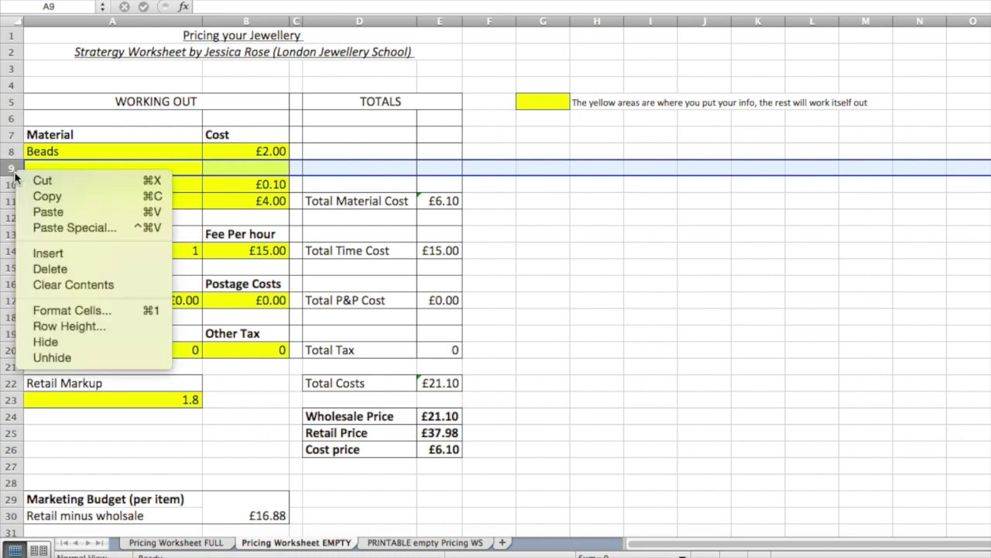
click(62, 254)
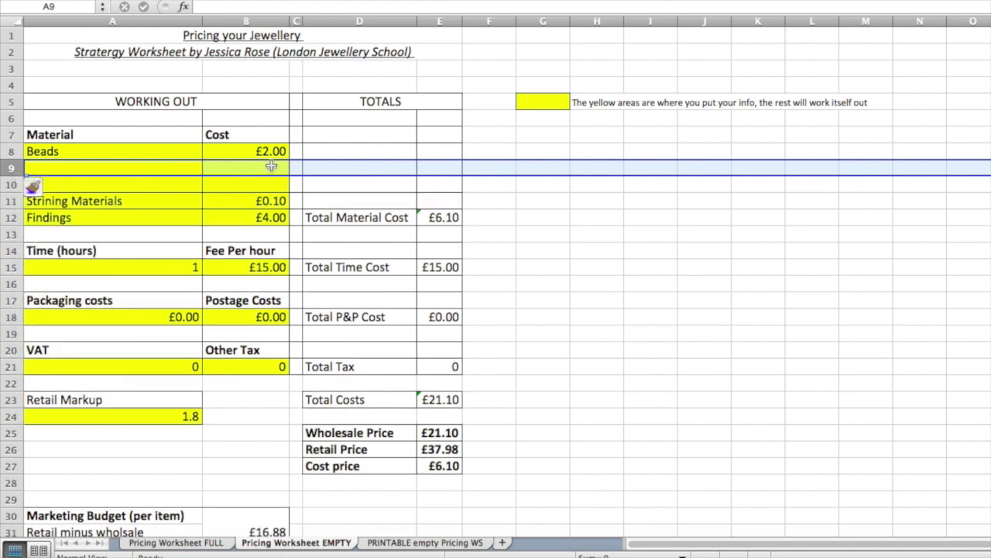
- Enter a cost of £1.00 in the first inserted material row, directly below Beads
click(267, 169)
text(100)
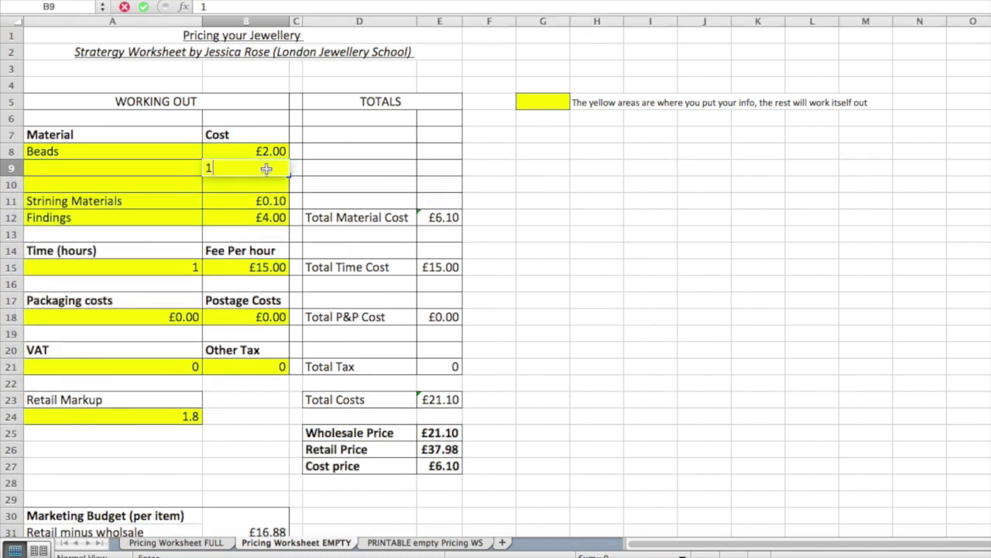
key(BackSpace)
key(BackSpace)
key(Return)
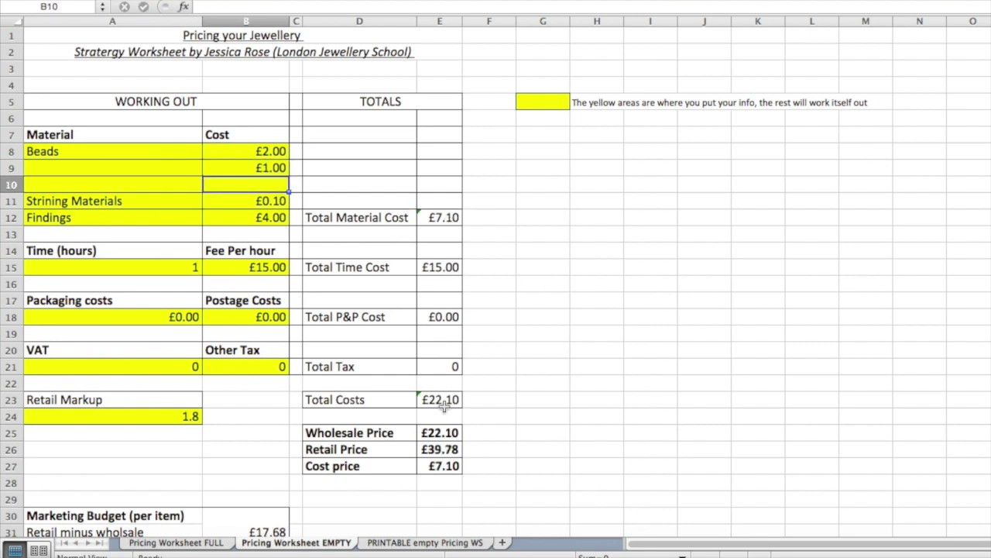
- Look over the worksheet and the PRINTABLE empty Pricing WS sheet, and return to the Pricing Worksheet FULL sheet
scroll(435, 449, down, 2)
scroll(447, 448, up, 2)
scroll(448, 448, right, 2)
scroll(448, 448, left, 2)
click(399, 544)
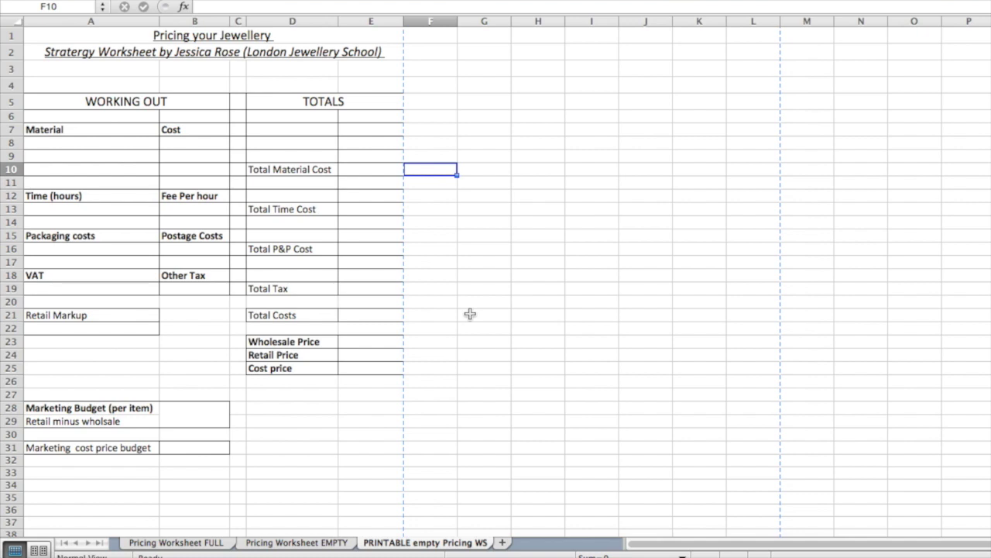
click(170, 545)
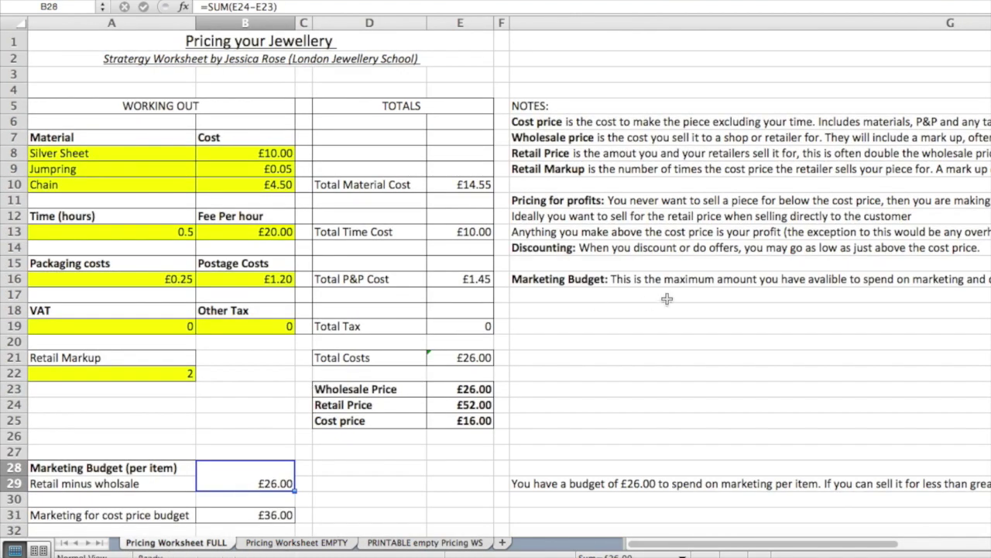